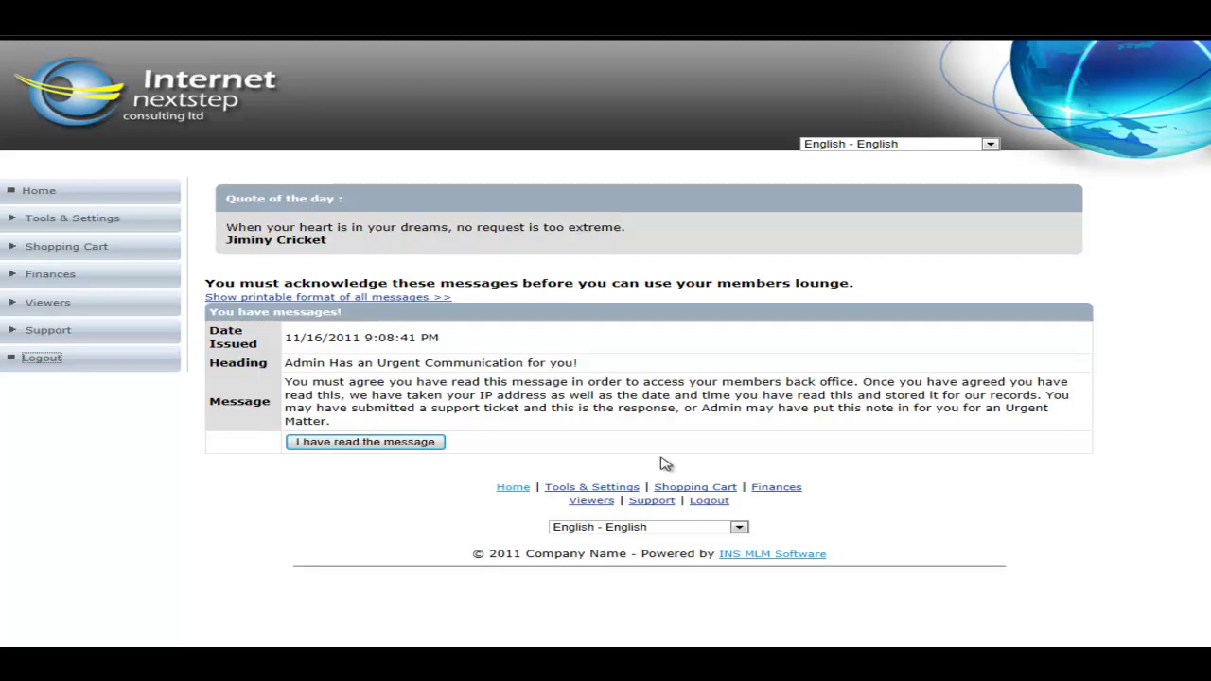
- Acknowledge the urgent admin message to reach the dashboard showing the Presidential Director rank
{"action": "left_click", "coordinate": [387, 444]}
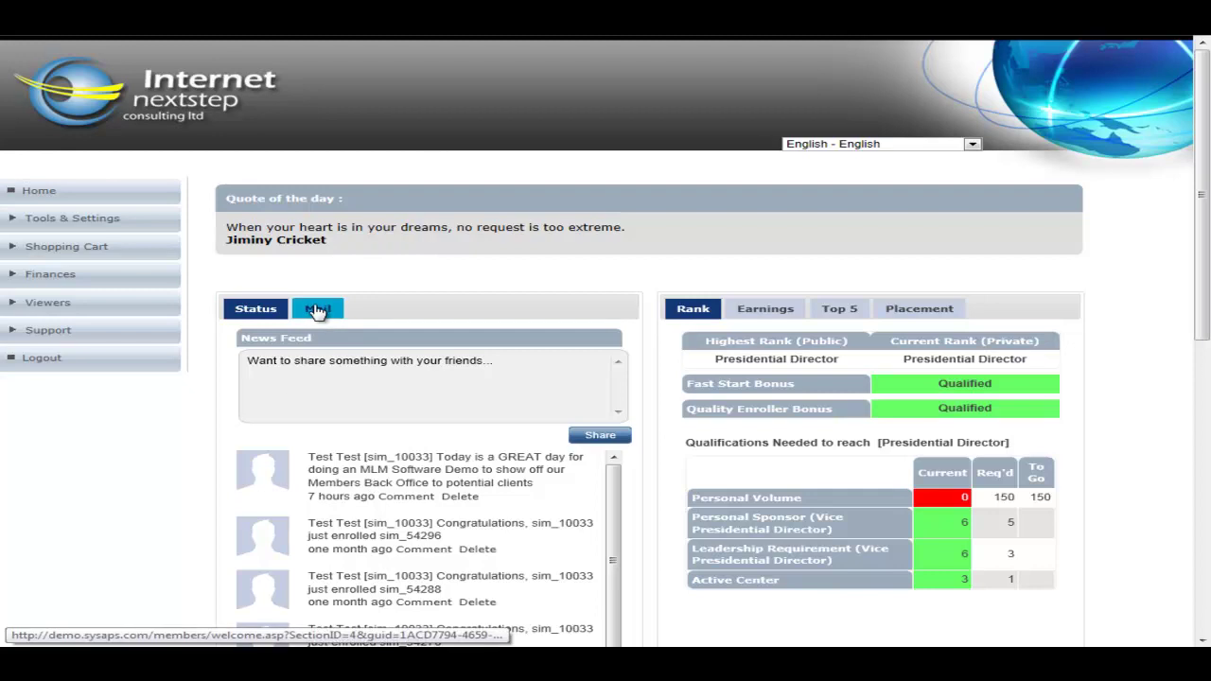
- Switch the dashboard's left panel to the Mail summary of prospect, member and admin mails
{"action": "left_click", "coordinate": [343, 319]}
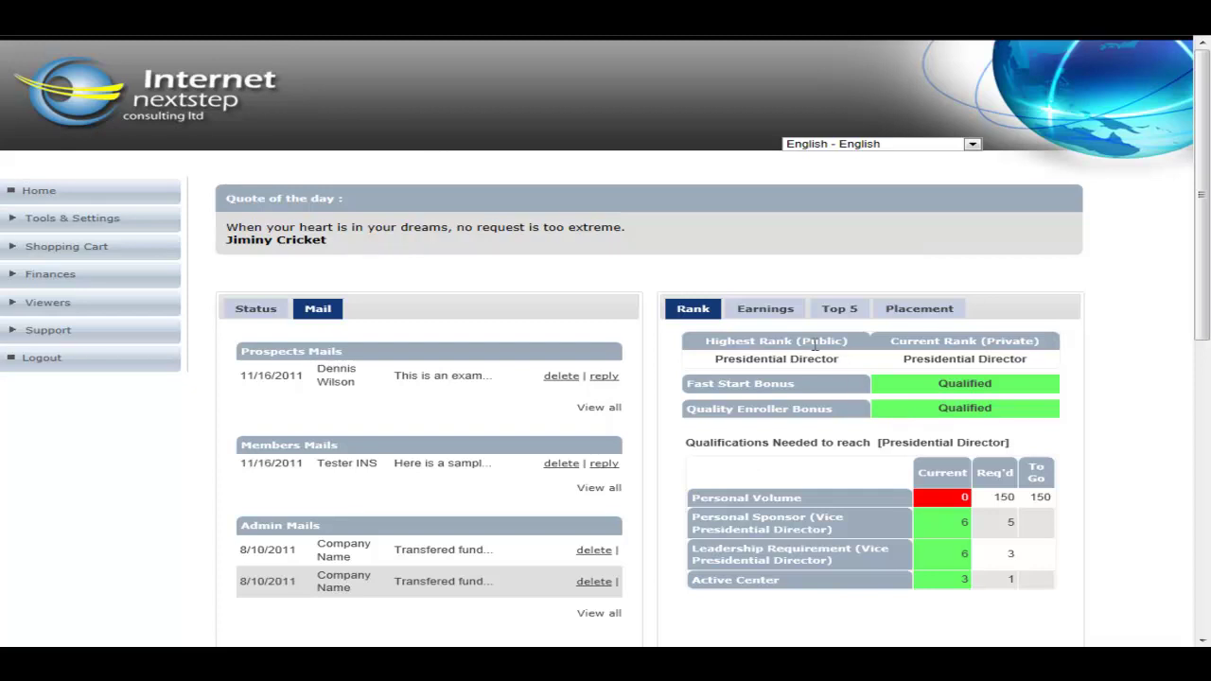
- Check the Earnings balances, then show the Top 5 Sponsorers for Last Year and Forever
{"action": "left_click", "coordinate": [762, 311]}
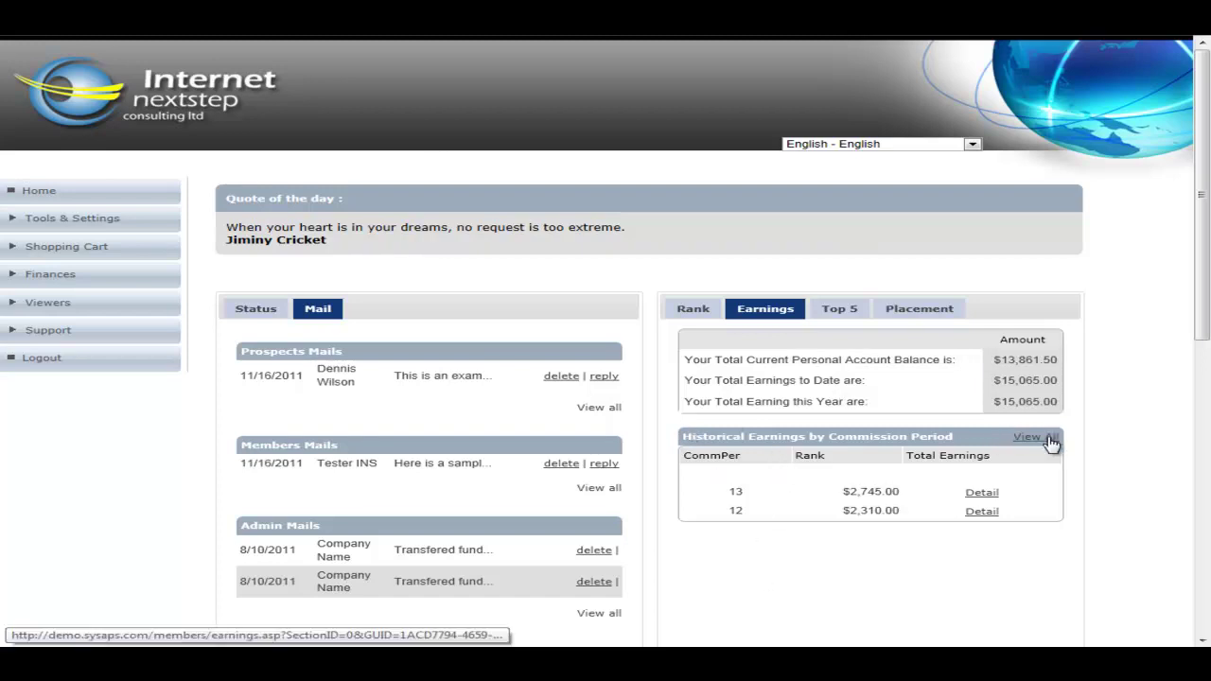
{"action": "left_click", "coordinate": [837, 310]}
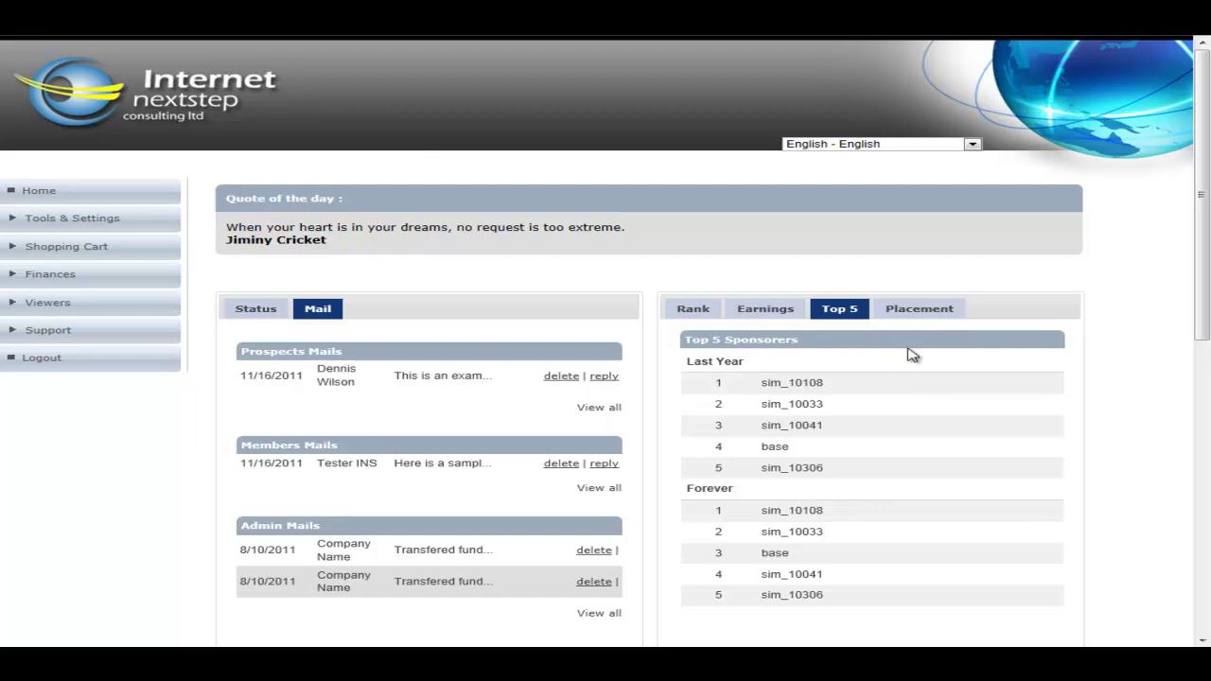
- Review the General Placement profit centre and future placement options, keeping System Default
{"action": "left_click", "coordinate": [919, 314]}
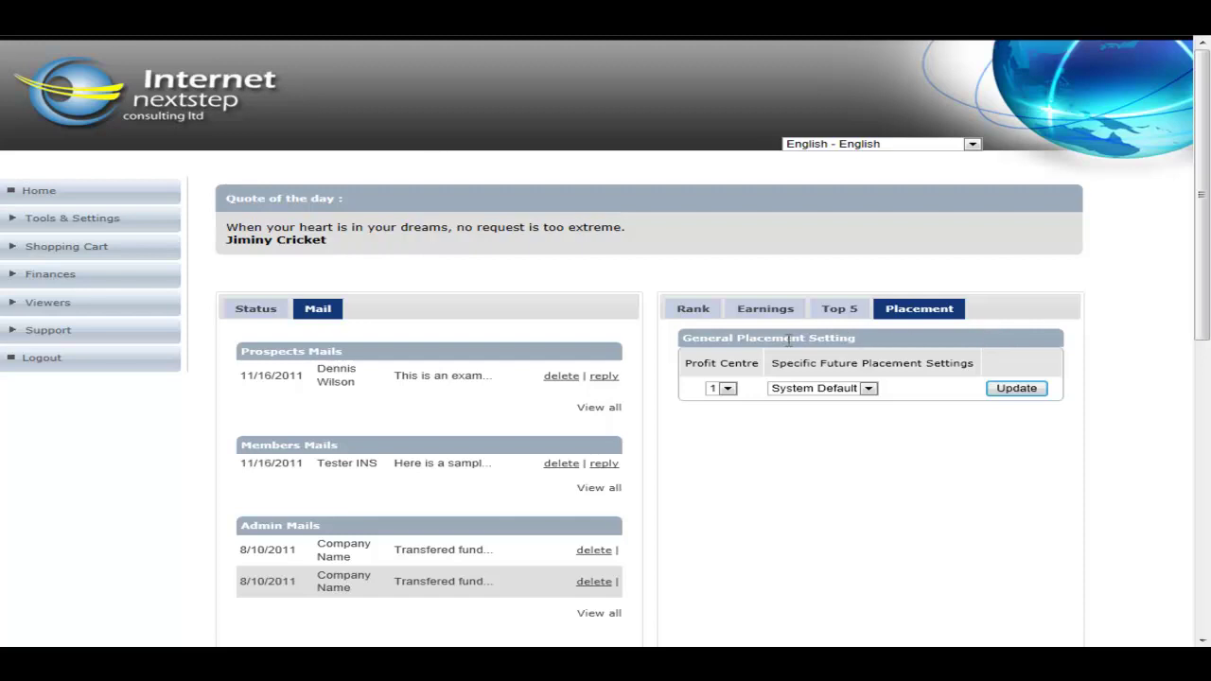
{"action": "left_click", "coordinate": [727, 389]}
{"action": "left_click", "coordinate": [724, 398]}
{"action": "left_click", "coordinate": [832, 390]}
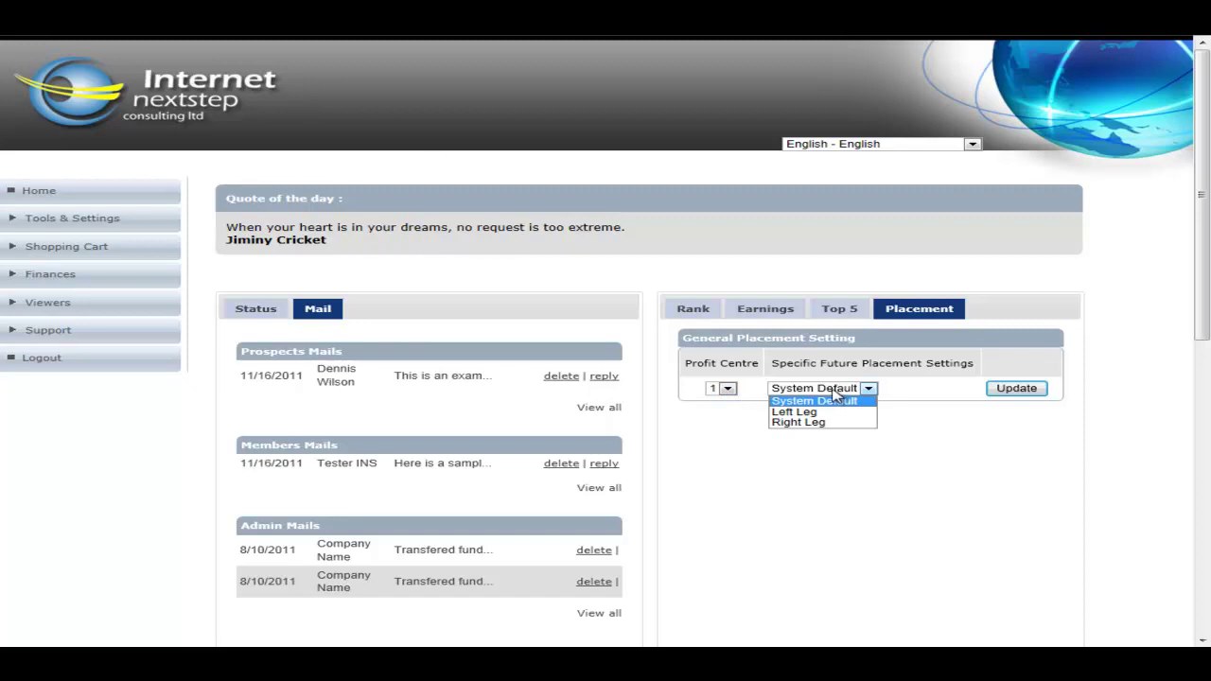
{"action": "left_click", "coordinate": [834, 398]}
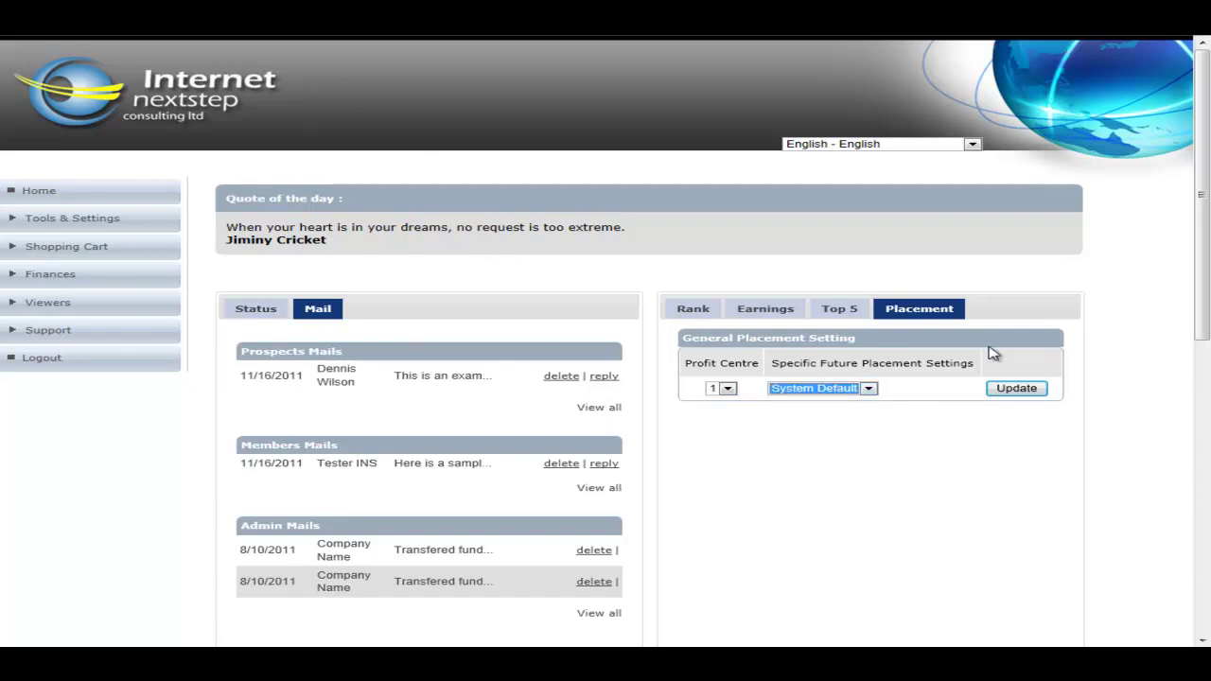
- Show the Account panel's $13,861.50 available balance, toggling currency to JPY and back to USD
{"action": "left_click", "coordinate": [743, 461]}
{"action": "scroll", "coordinate": [742, 461], "scroll_direction": "down", "scroll_amount": 3}
{"action": "scroll", "coordinate": [743, 461], "scroll_direction": "down", "scroll_amount": 5}
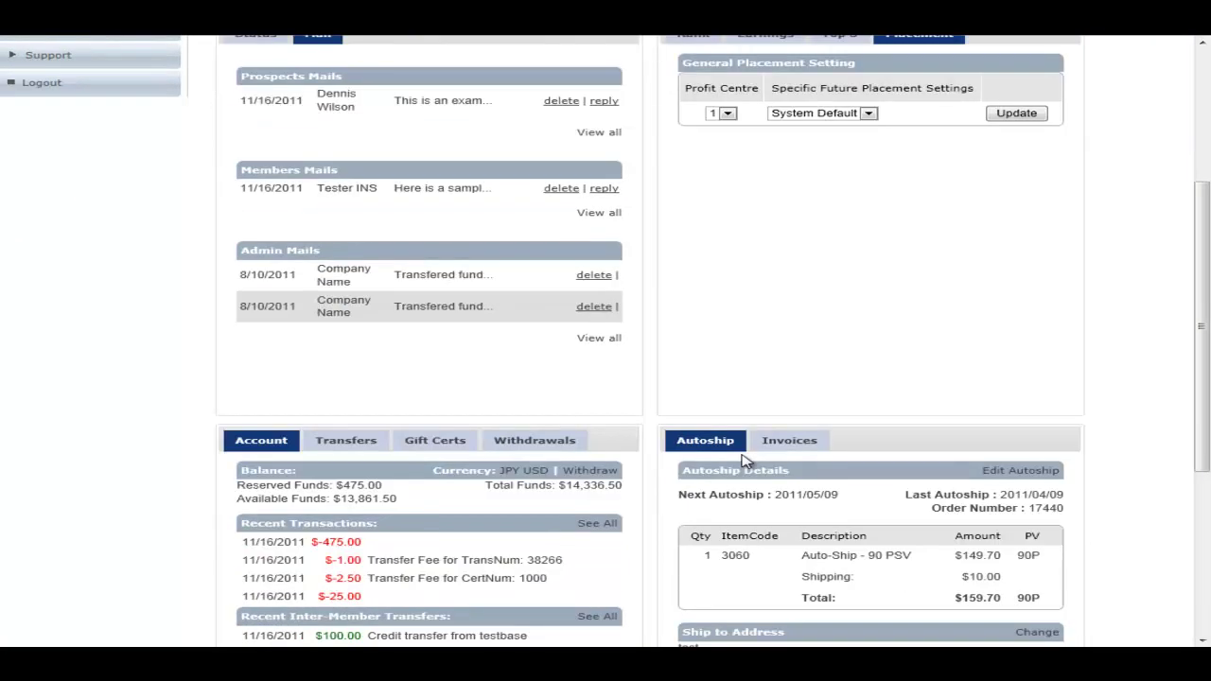
{"action": "scroll", "coordinate": [743, 461], "scroll_direction": "down", "scroll_amount": 2}
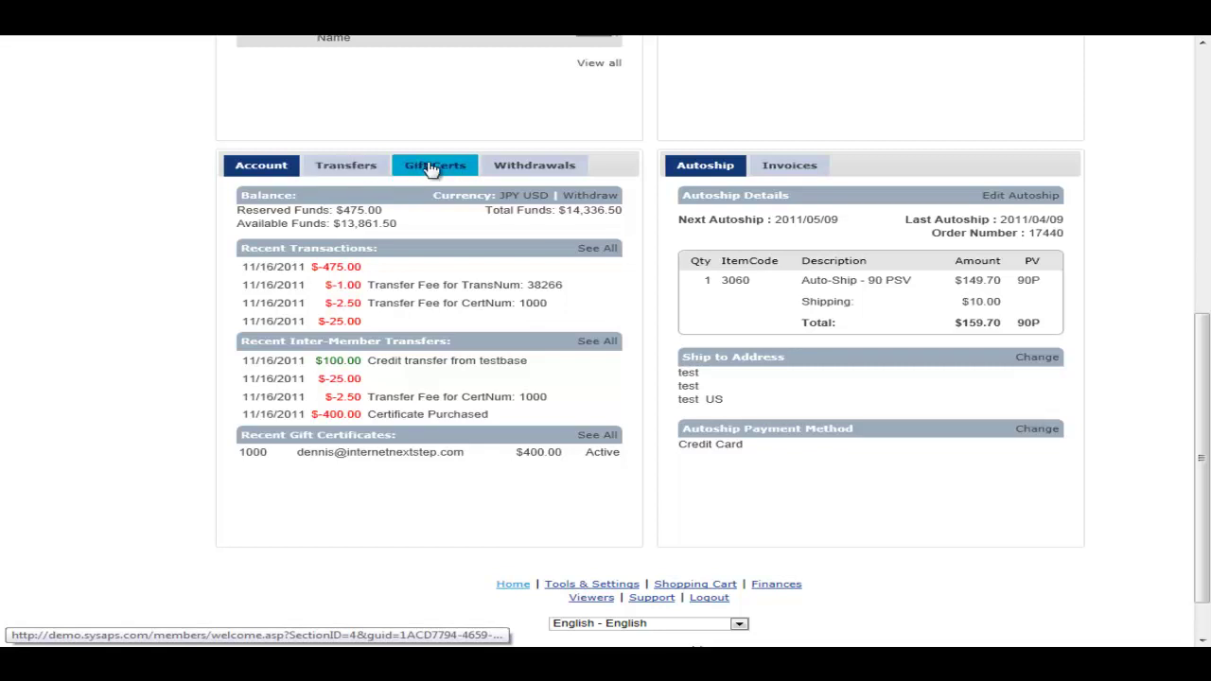
{"action": "left_click", "coordinate": [509, 199]}
{"action": "left_click", "coordinate": [536, 198]}
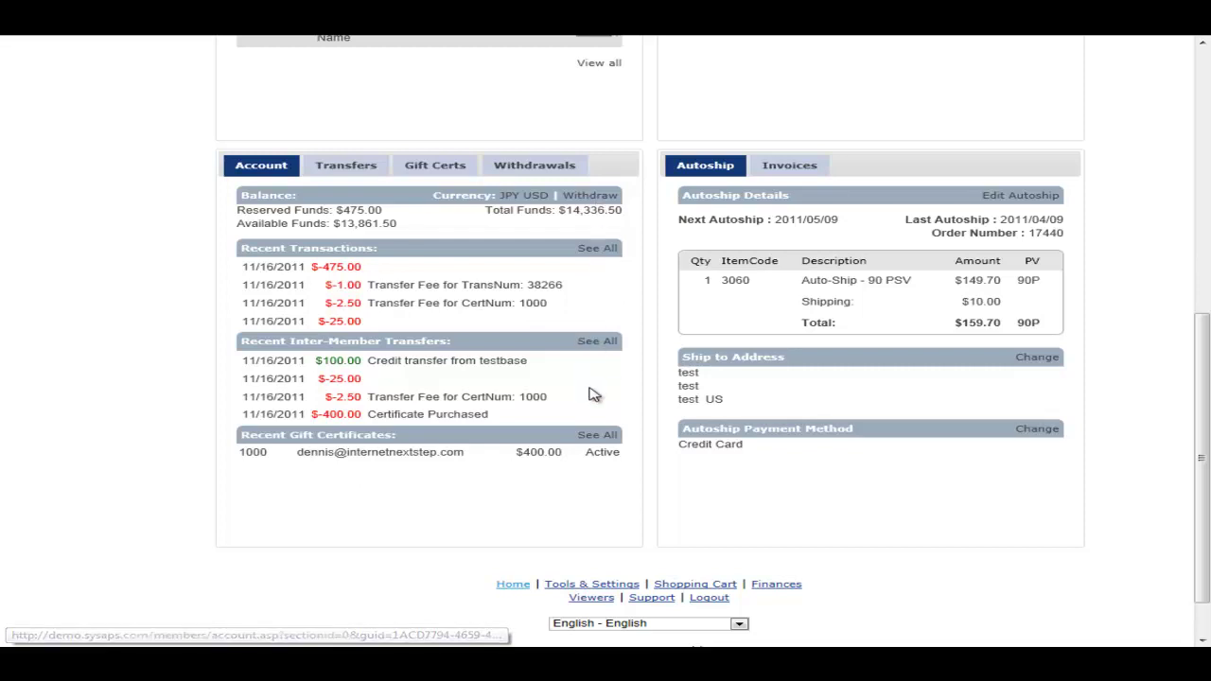
- Look over fund transfers, then the Gift Certs panel with its ¥10,000.00 balance and redemption field
{"action": "left_click", "coordinate": [347, 166]}
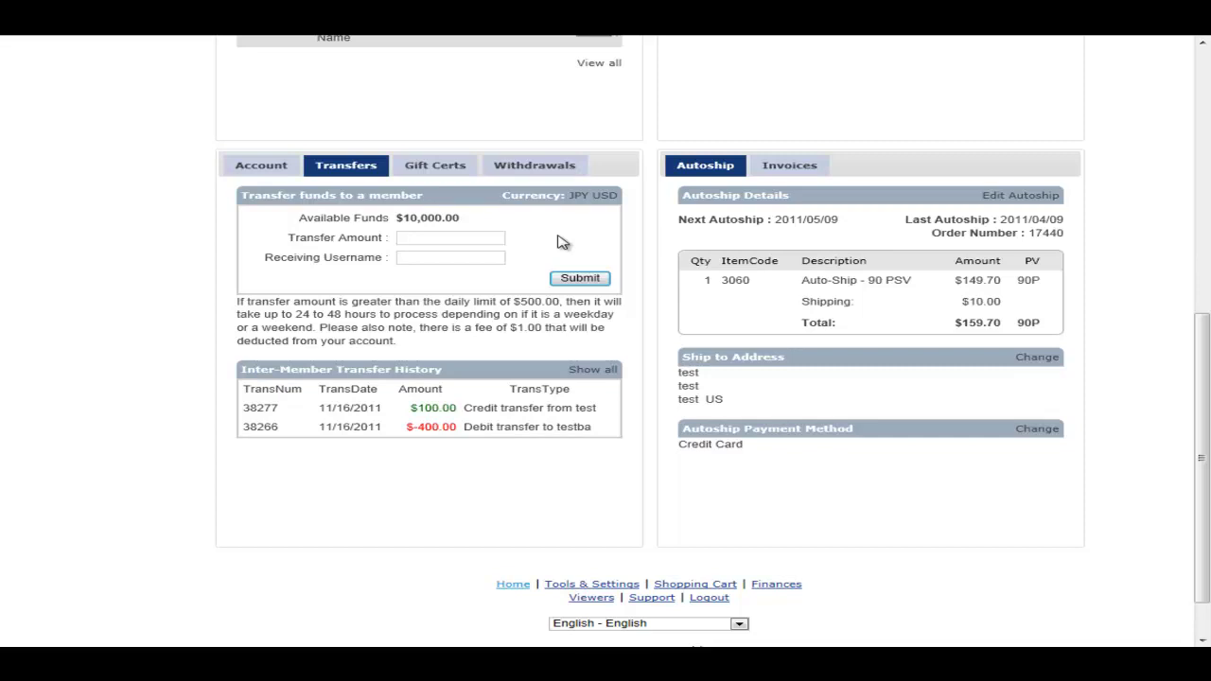
{"action": "left_click", "coordinate": [439, 169]}
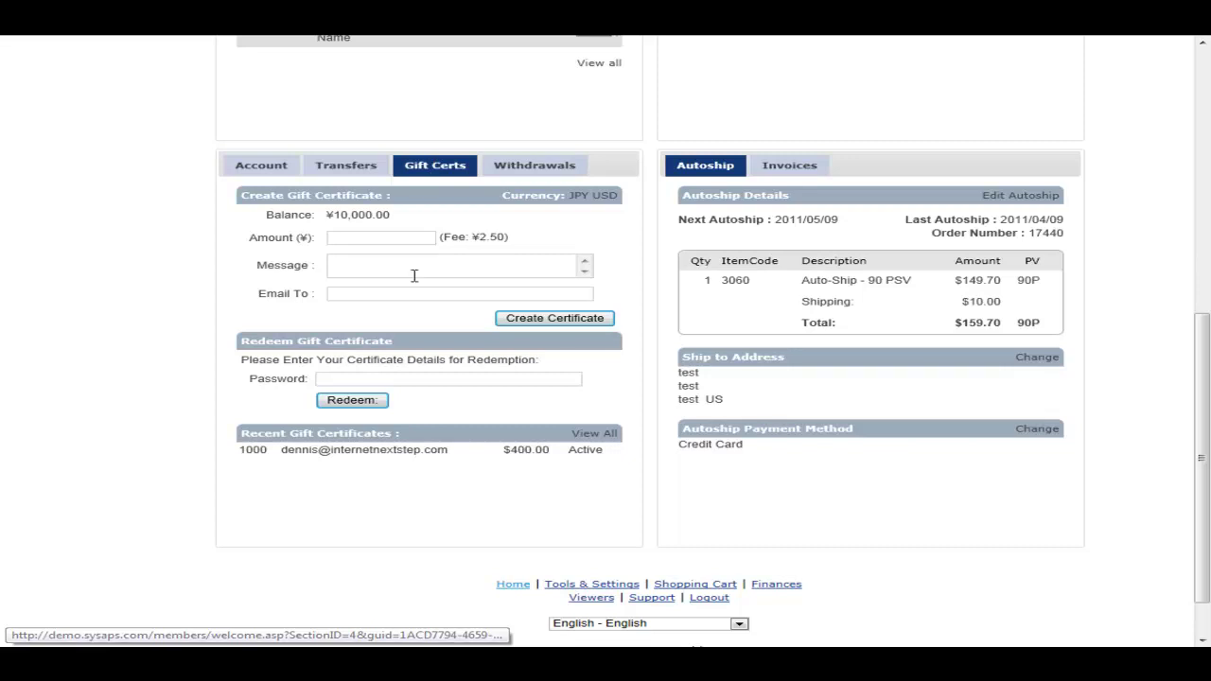
{"action": "left_click", "coordinate": [408, 378]}
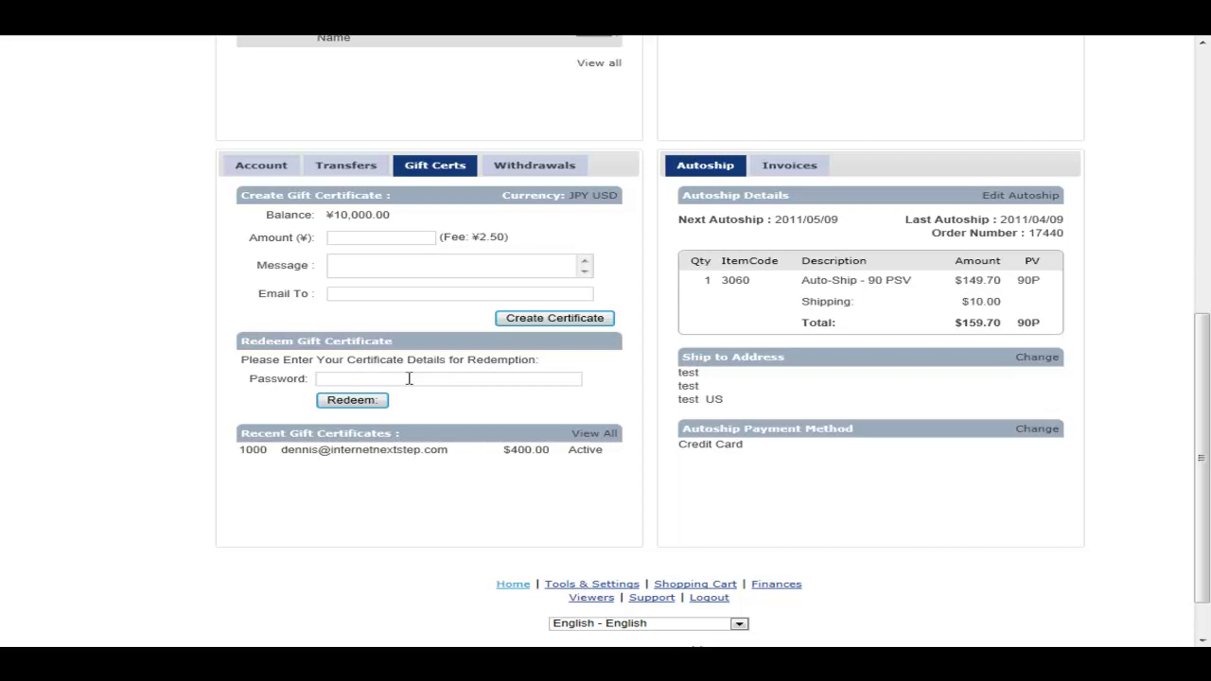
- Open the Withdrawals form, review its payment methods, and start entering a request amount
{"action": "left_click", "coordinate": [527, 170]}
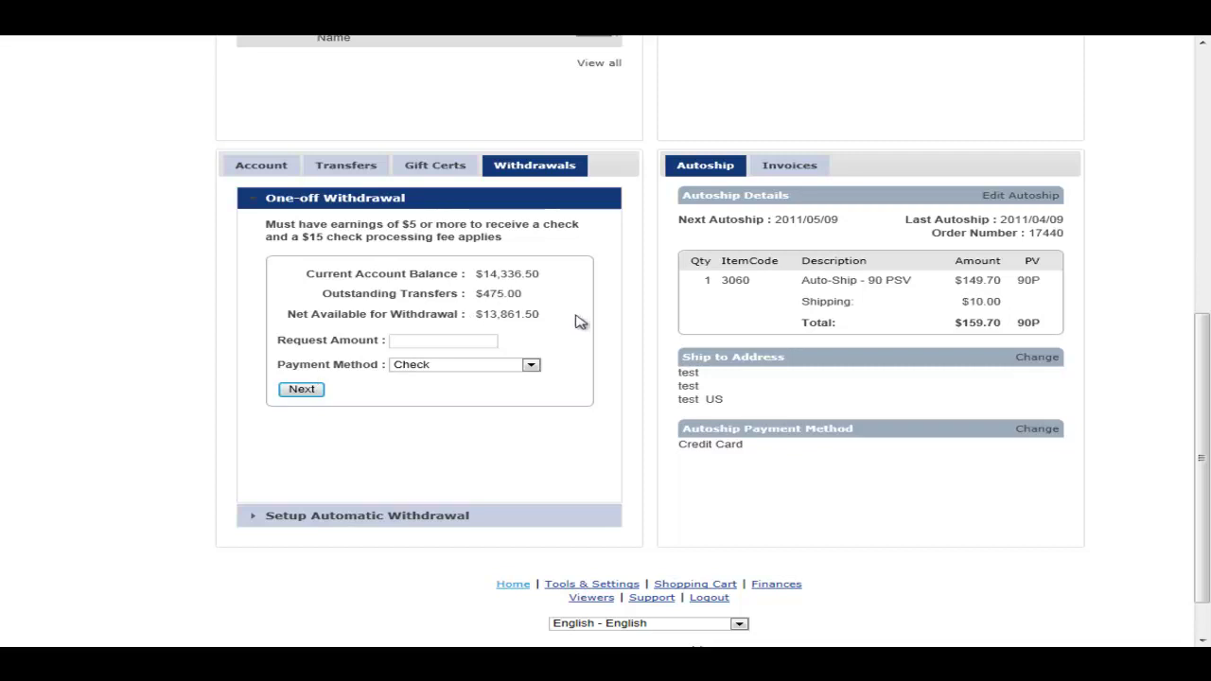
{"action": "left_click", "coordinate": [460, 367]}
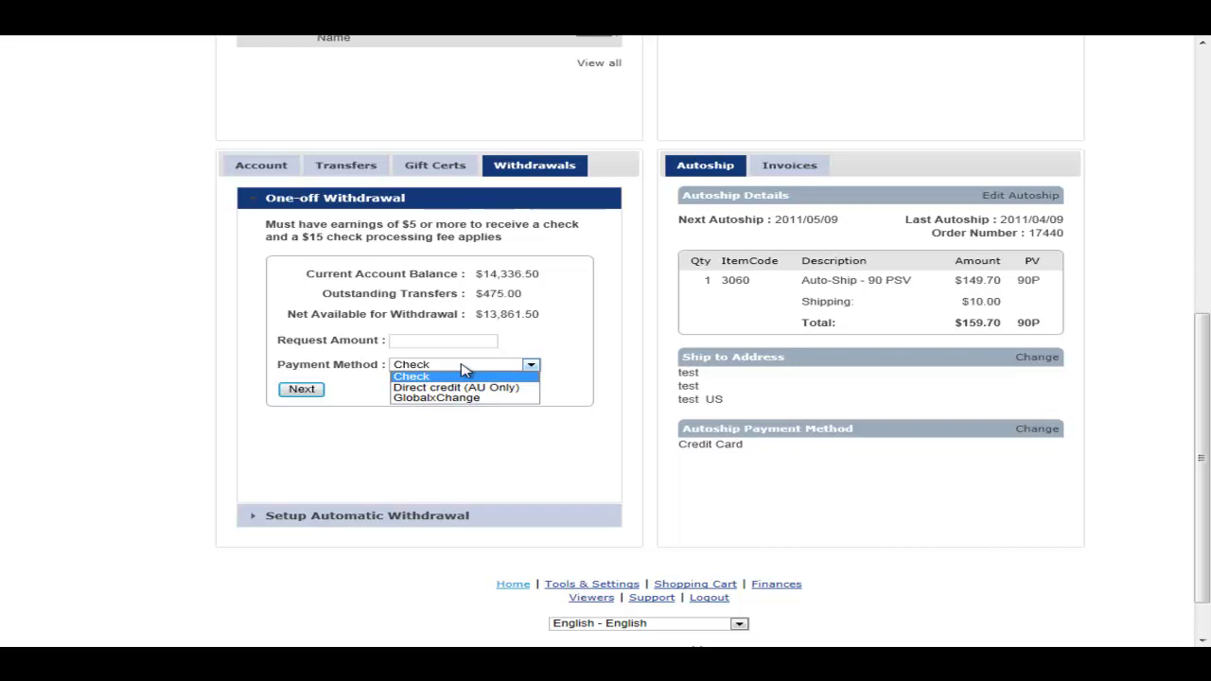
{"action": "left_click", "coordinate": [457, 342]}
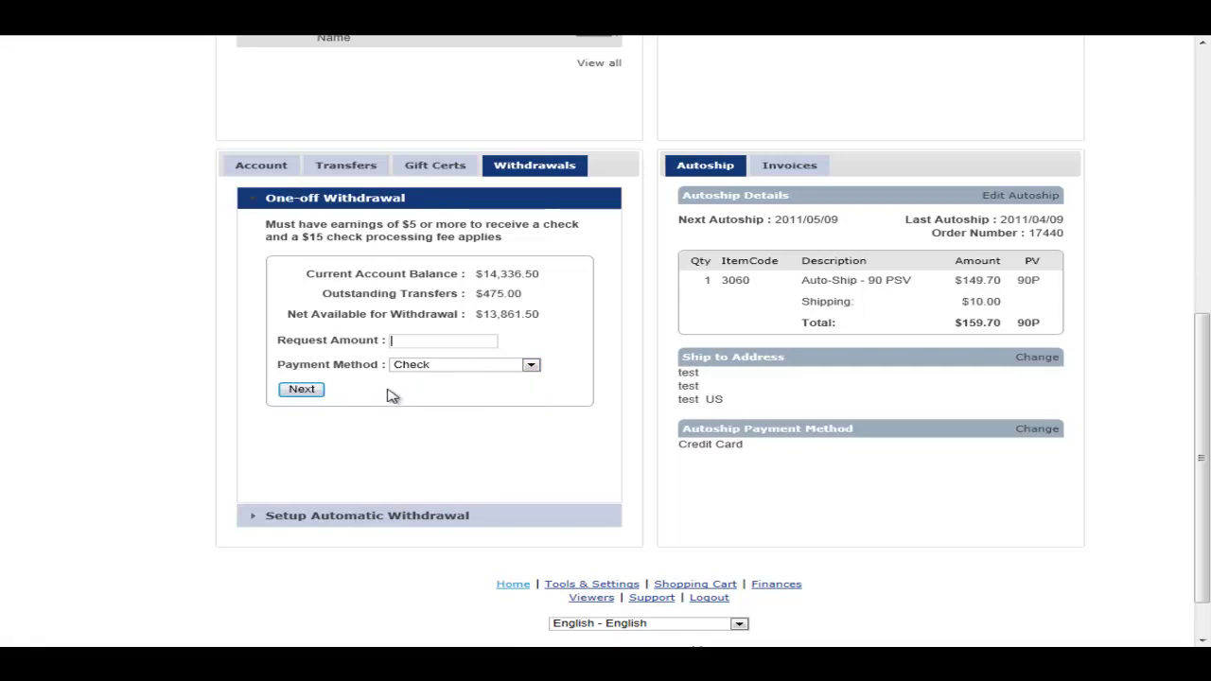
- Expand Setup Automatic Withdrawal to see Check payment above 100, keeping 50 in the account
{"action": "left_click", "coordinate": [377, 528]}
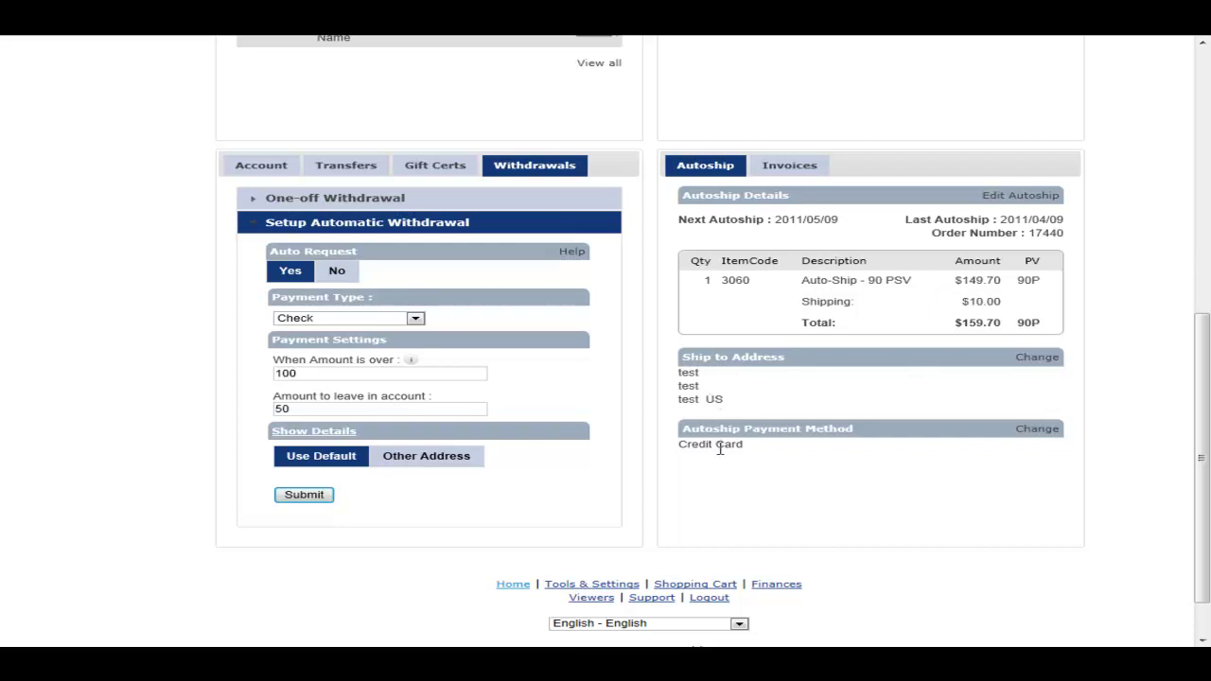
- Glance at the invoice list, then expand Tools & Settings to list Calendar, Mail and Place Pref
{"action": "left_click", "coordinate": [790, 169]}
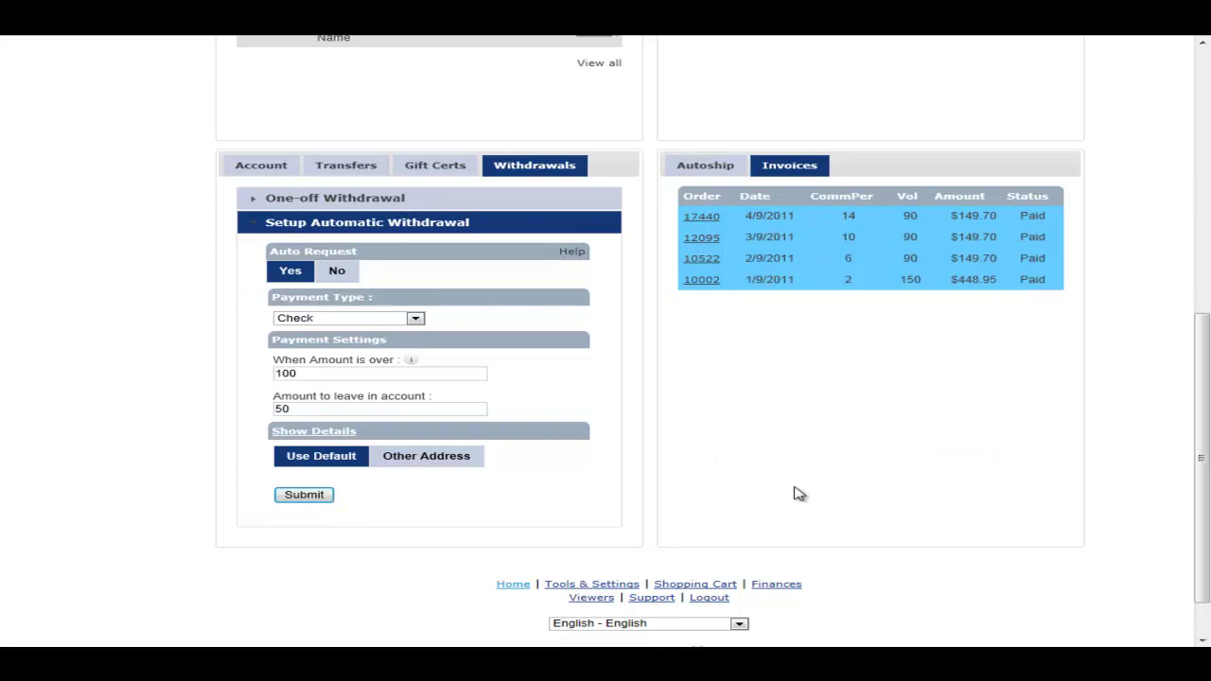
{"action": "scroll", "coordinate": [754, 508], "scroll_direction": "up", "scroll_amount": 6}
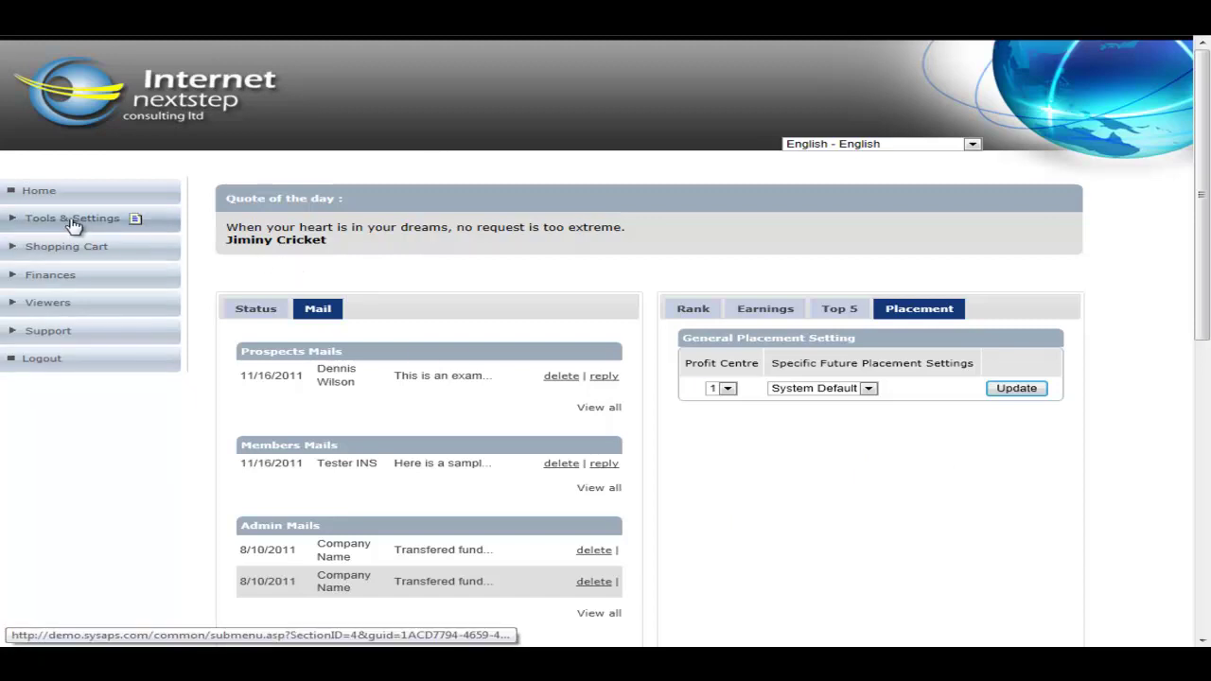
{"action": "left_click", "coordinate": [15, 221]}
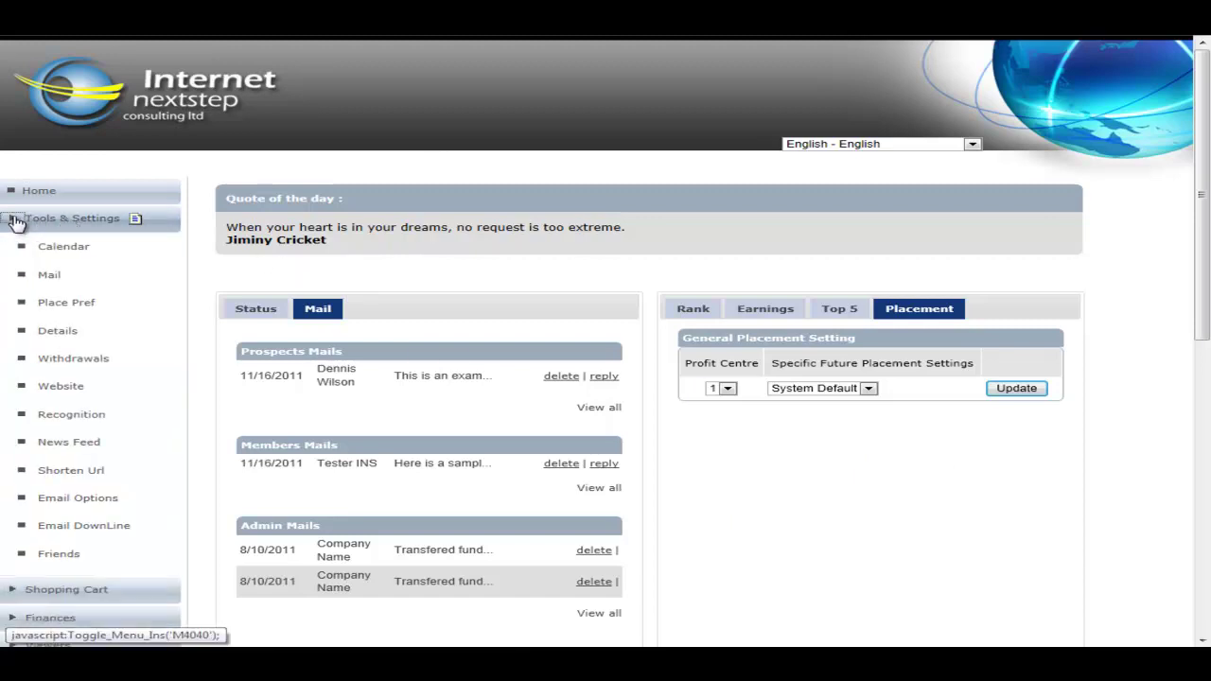
- Open My Calendar in month view and scroll through events like Test Event and Business Presentation
{"action": "left_click", "coordinate": [64, 248]}
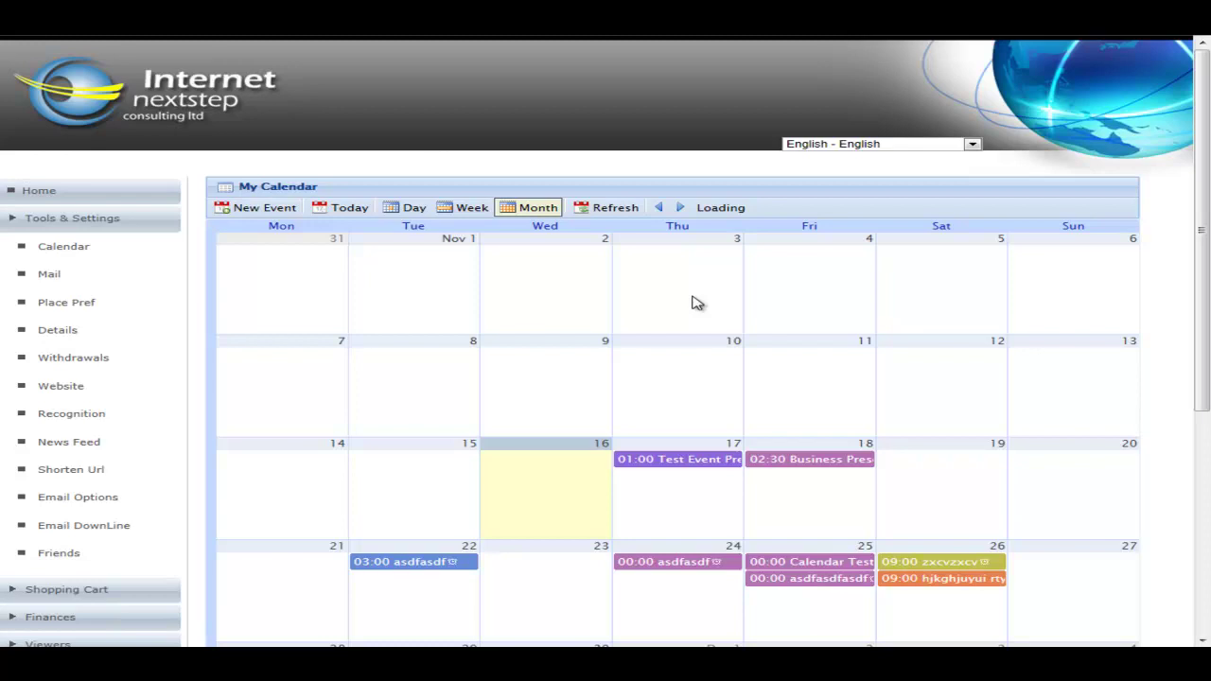
{"action": "scroll", "coordinate": [696, 303], "scroll_direction": "down", "scroll_amount": 5}
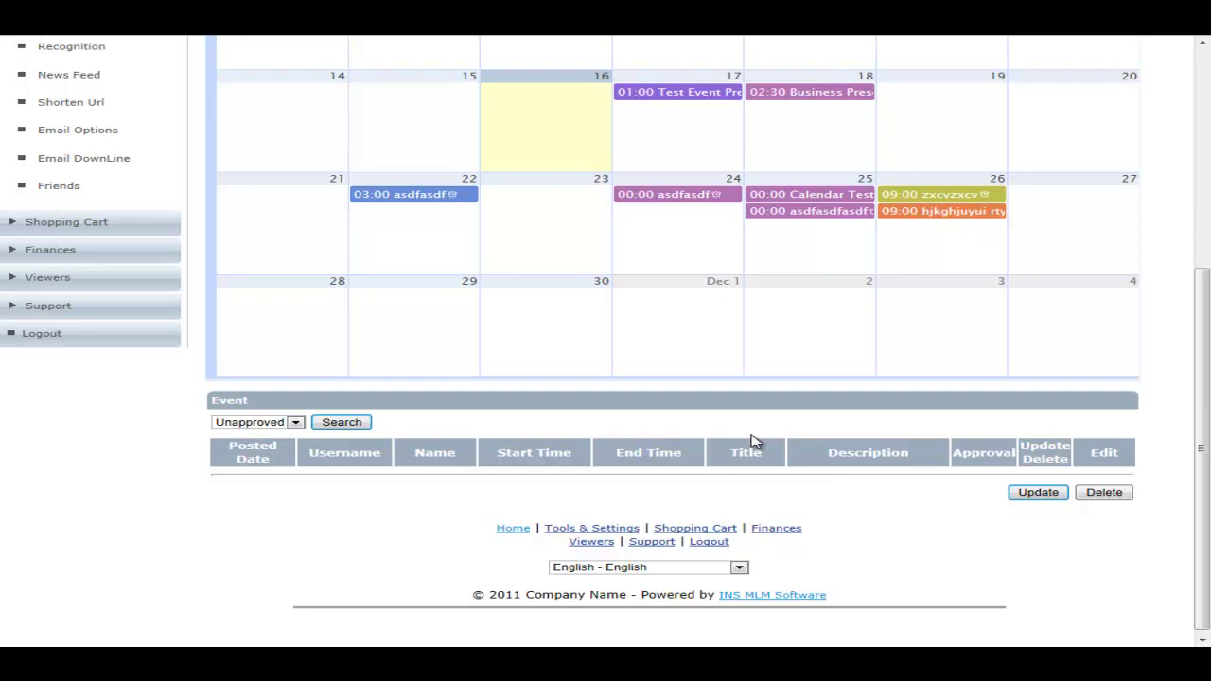
{"action": "scroll", "coordinate": [751, 384], "scroll_direction": "up", "scroll_amount": 2}
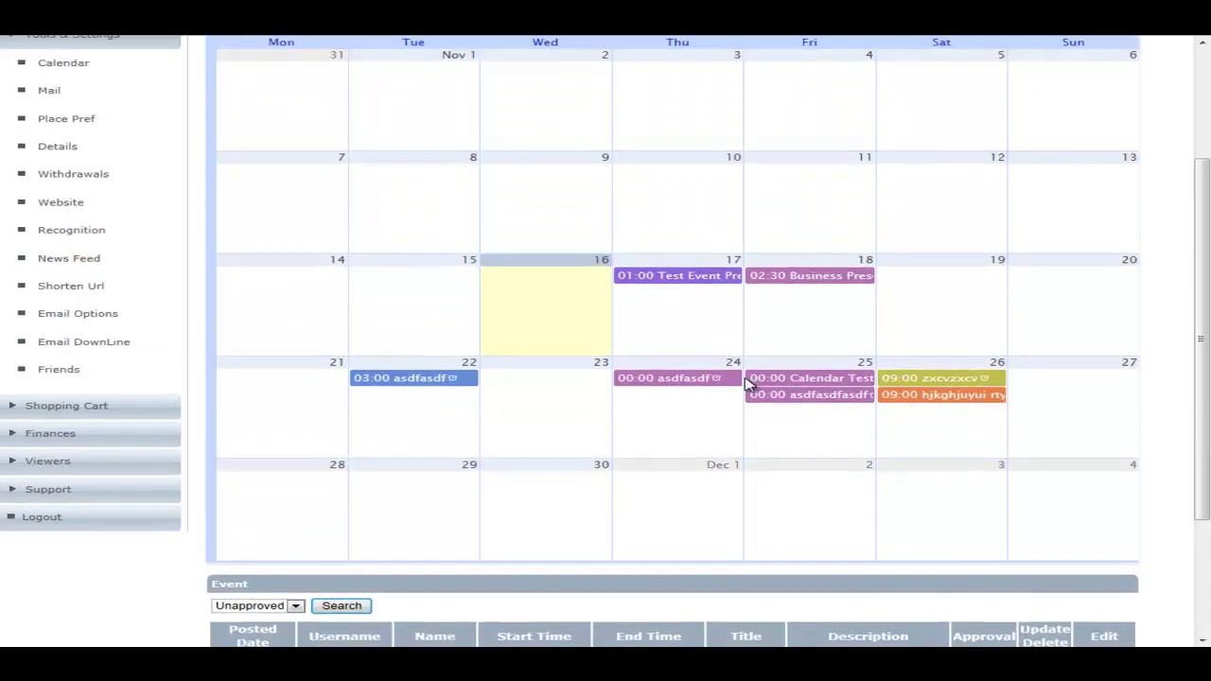
{"action": "scroll", "coordinate": [747, 383], "scroll_direction": "up", "scroll_amount": 1}
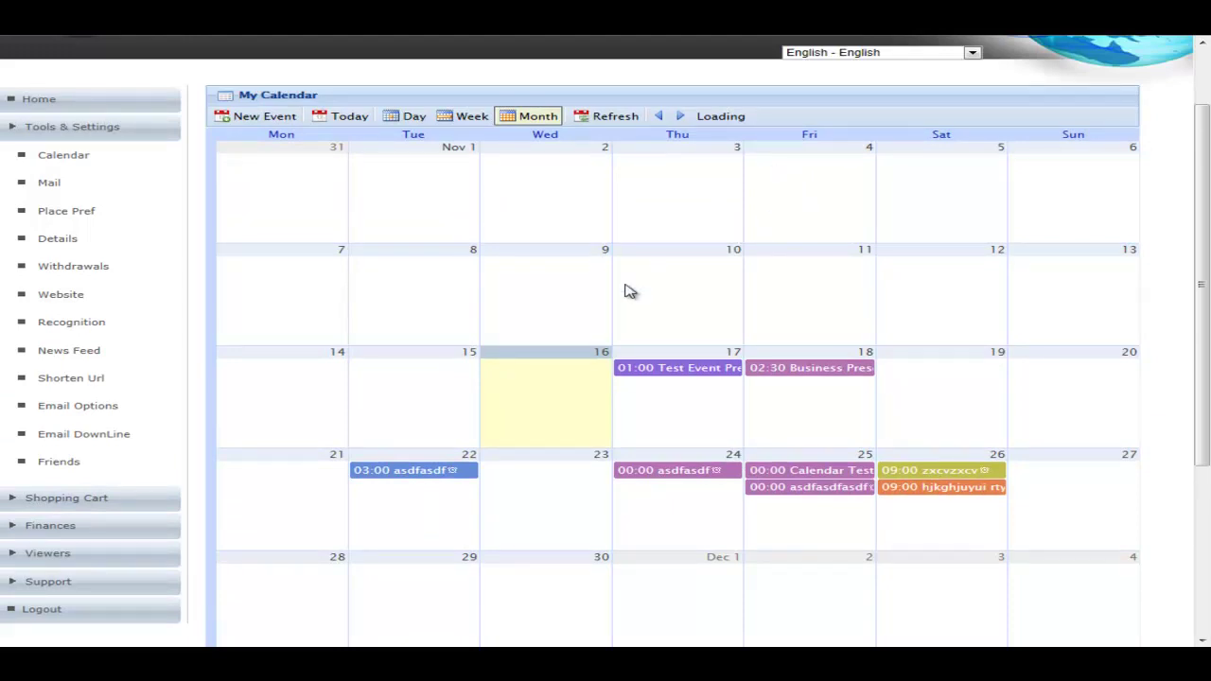
- Show the Mail List's mails from Members, then go to the member Details page
{"action": "left_click", "coordinate": [49, 185]}
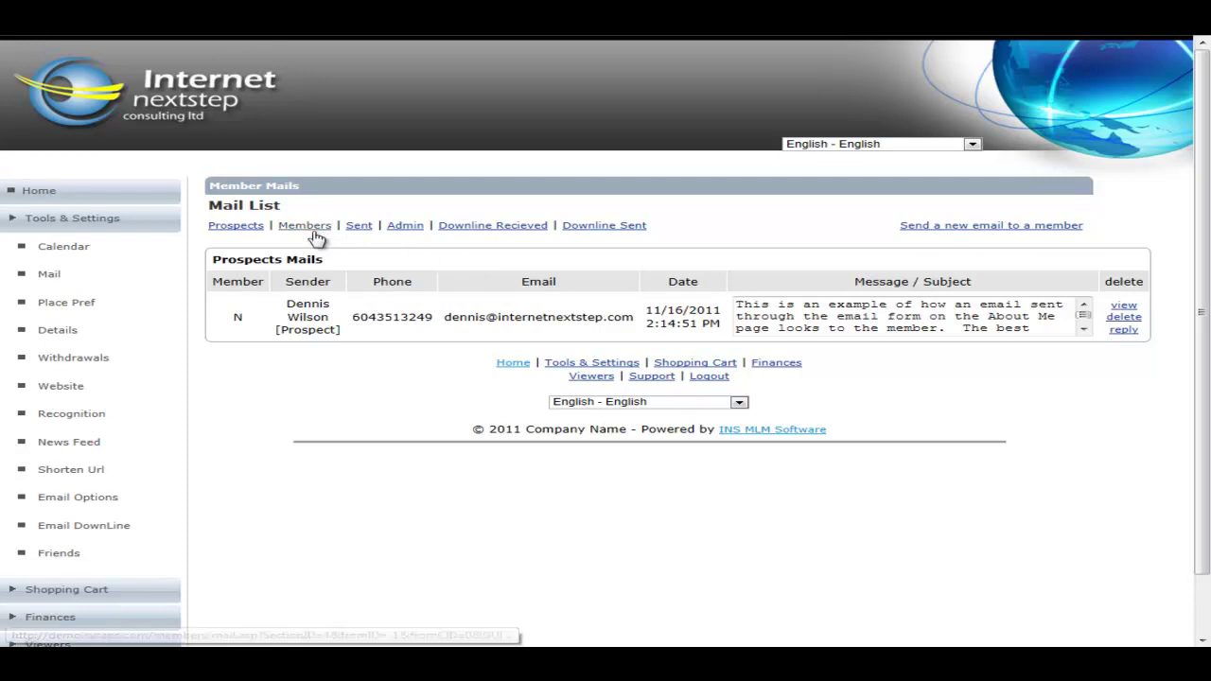
{"action": "left_click", "coordinate": [236, 227]}
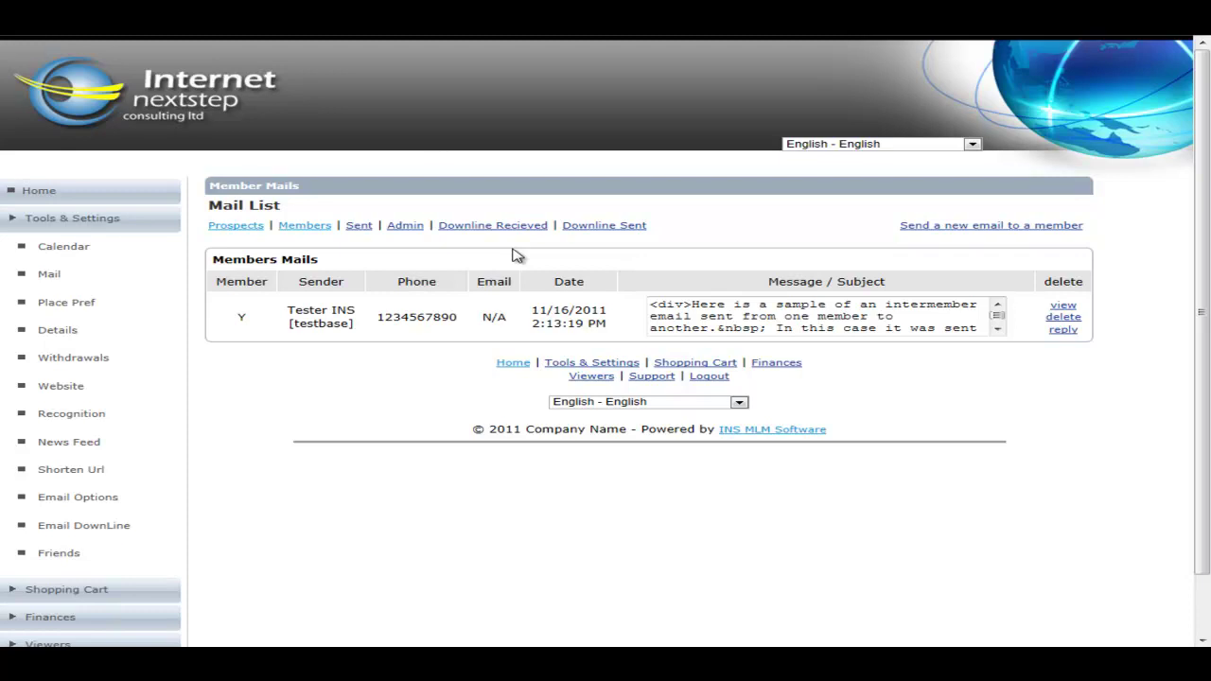
{"action": "left_click", "coordinate": [57, 330]}
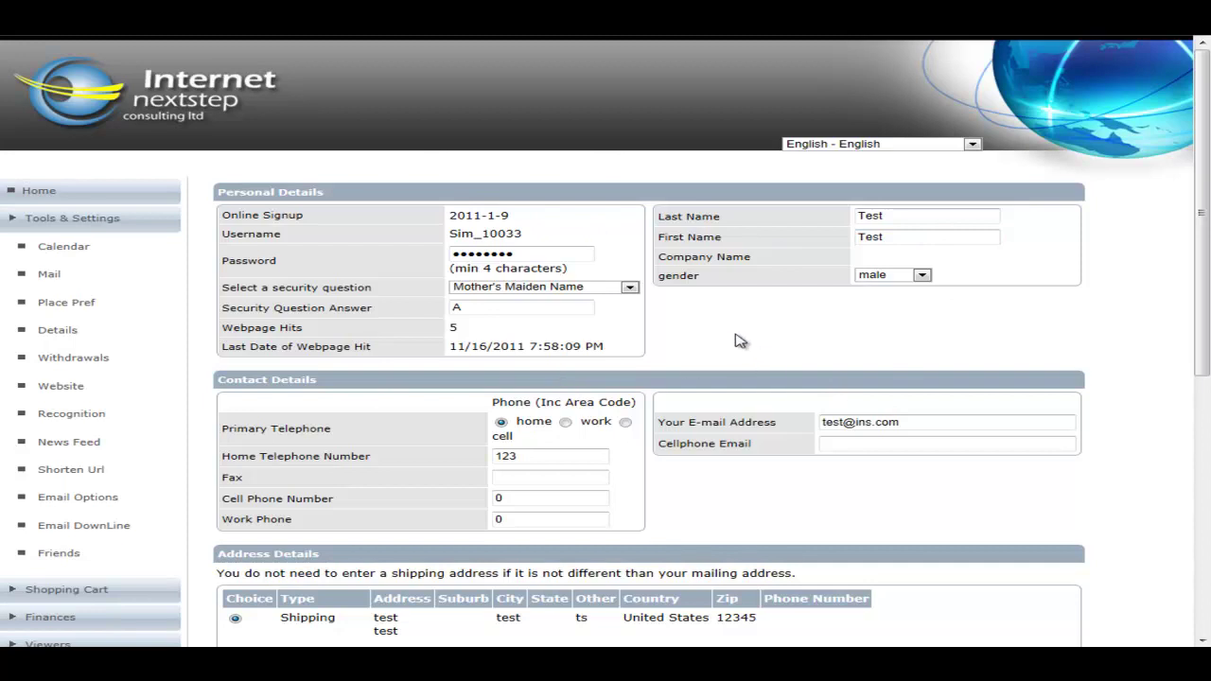
- Scroll through the Details page's personal, contact, address and placement sections
{"action": "scroll", "coordinate": [713, 341], "scroll_direction": "down", "scroll_amount": 3}
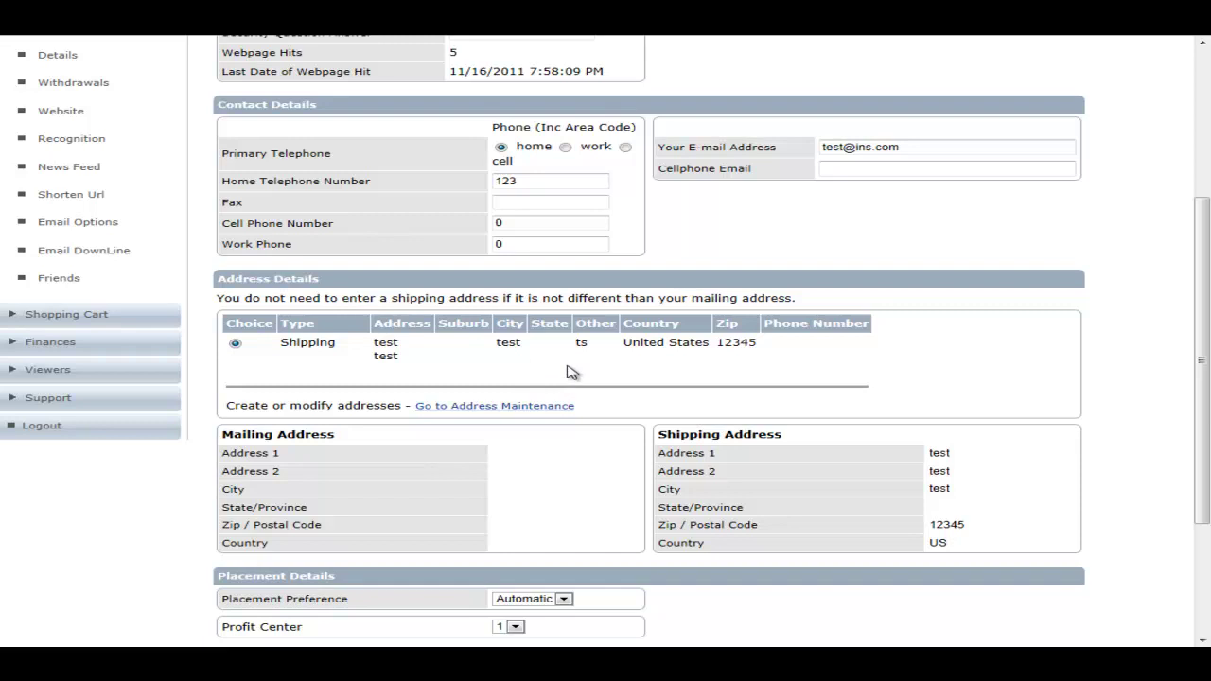
{"action": "scroll", "coordinate": [572, 372], "scroll_direction": "down", "scroll_amount": 3}
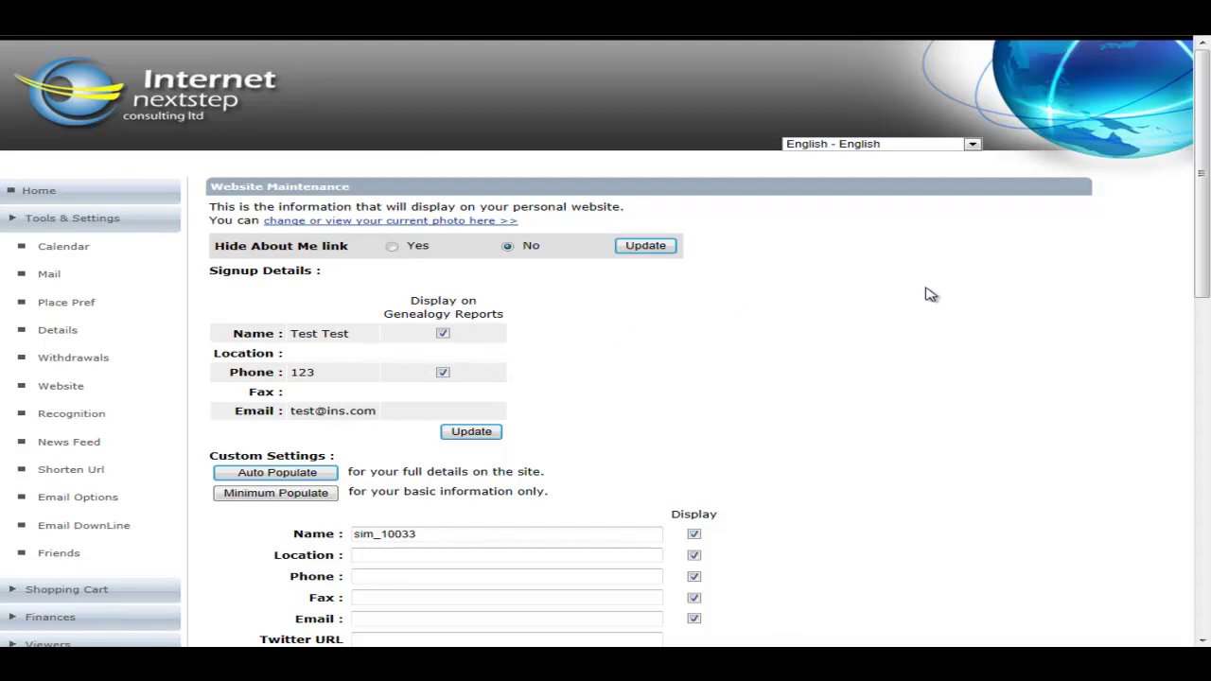
- Scroll down Website Maintenance to the custom display settings and Default Language English
{"action": "scroll", "coordinate": [927, 294], "scroll_direction": "down", "scroll_amount": 2}
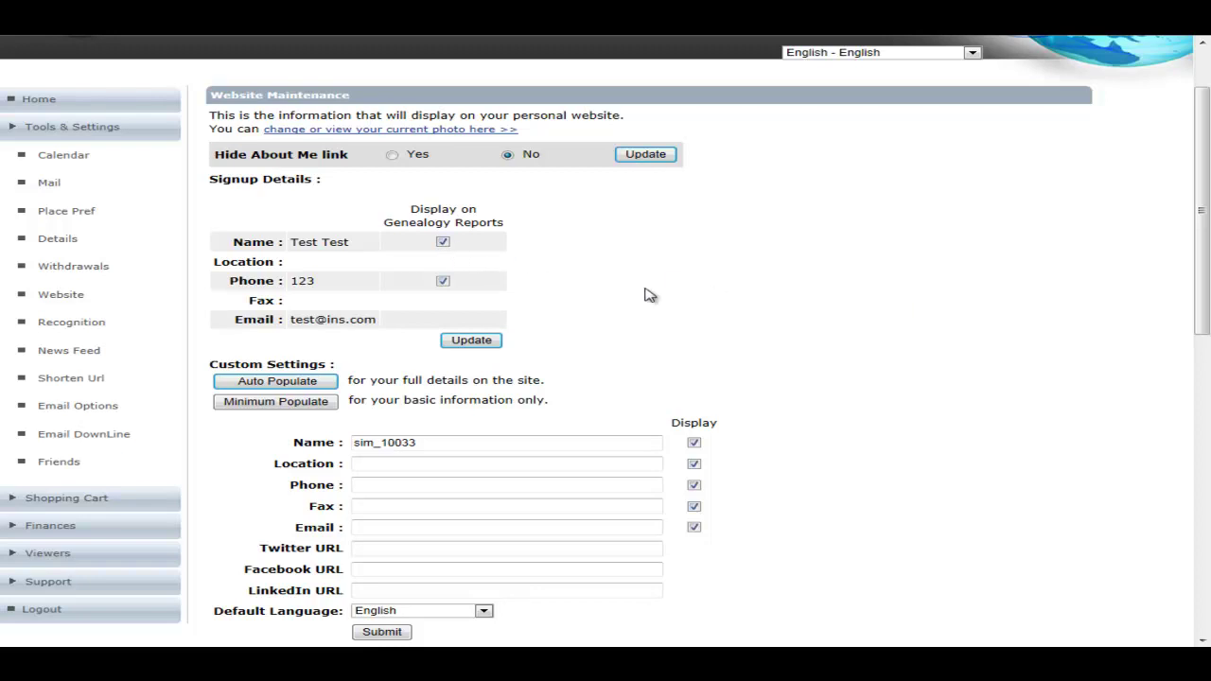
{"action": "scroll", "coordinate": [750, 276], "scroll_direction": "down", "scroll_amount": 2}
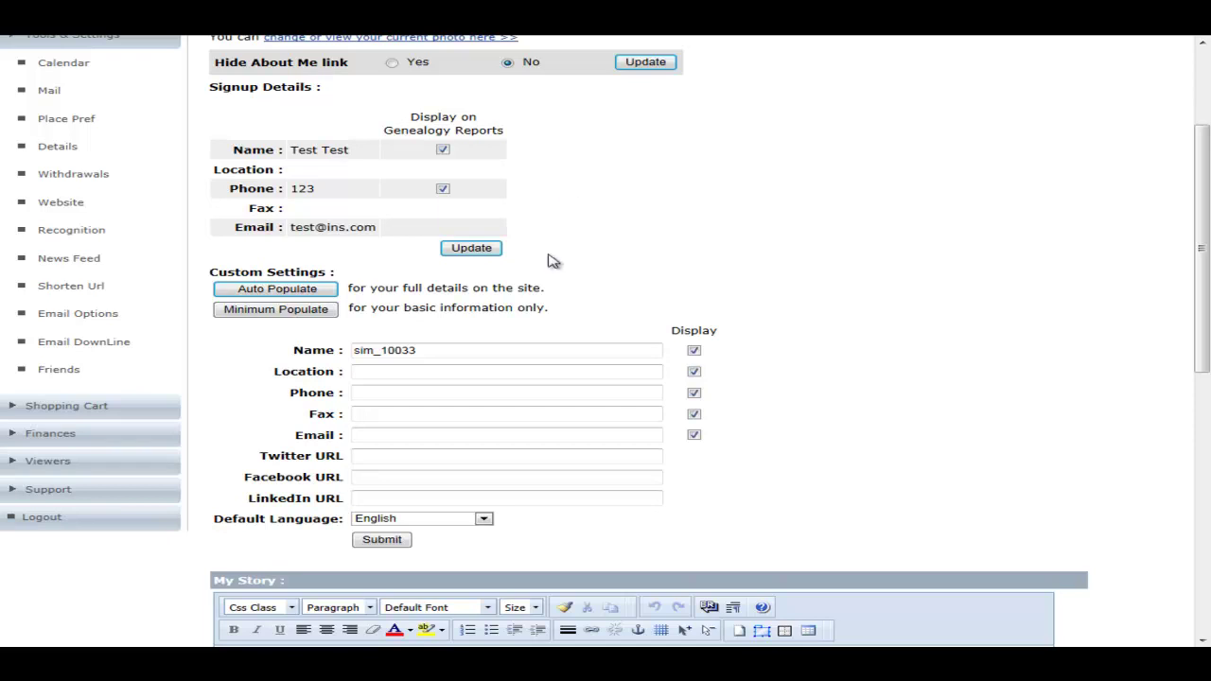
{"action": "scroll", "coordinate": [663, 269], "scroll_direction": "down", "scroll_amount": 1}
{"action": "left_click", "coordinate": [487, 264]}
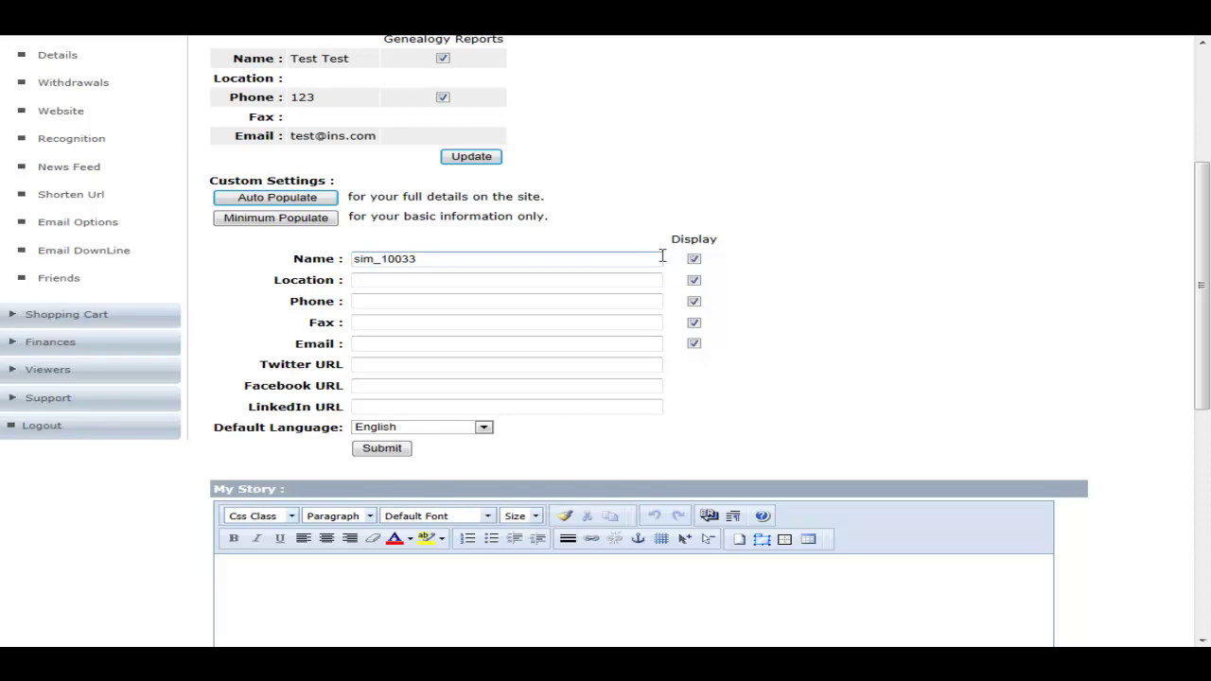
{"action": "left_click", "coordinate": [565, 342]}
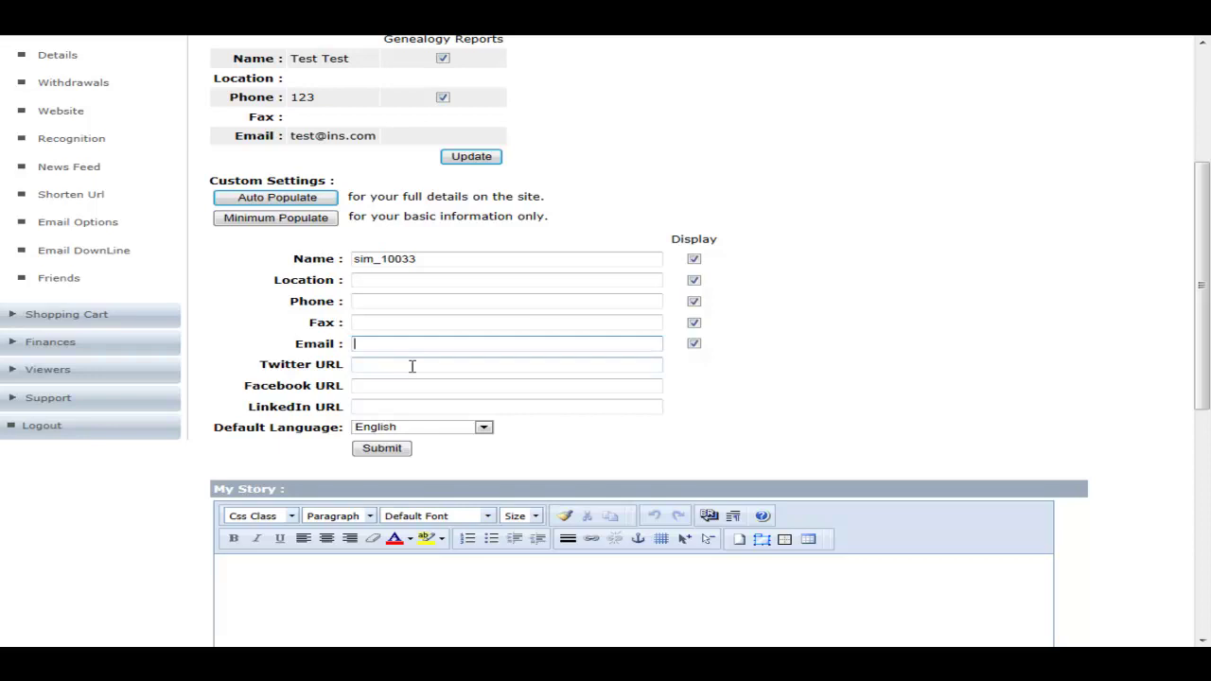
{"action": "left_click", "coordinate": [451, 434]}
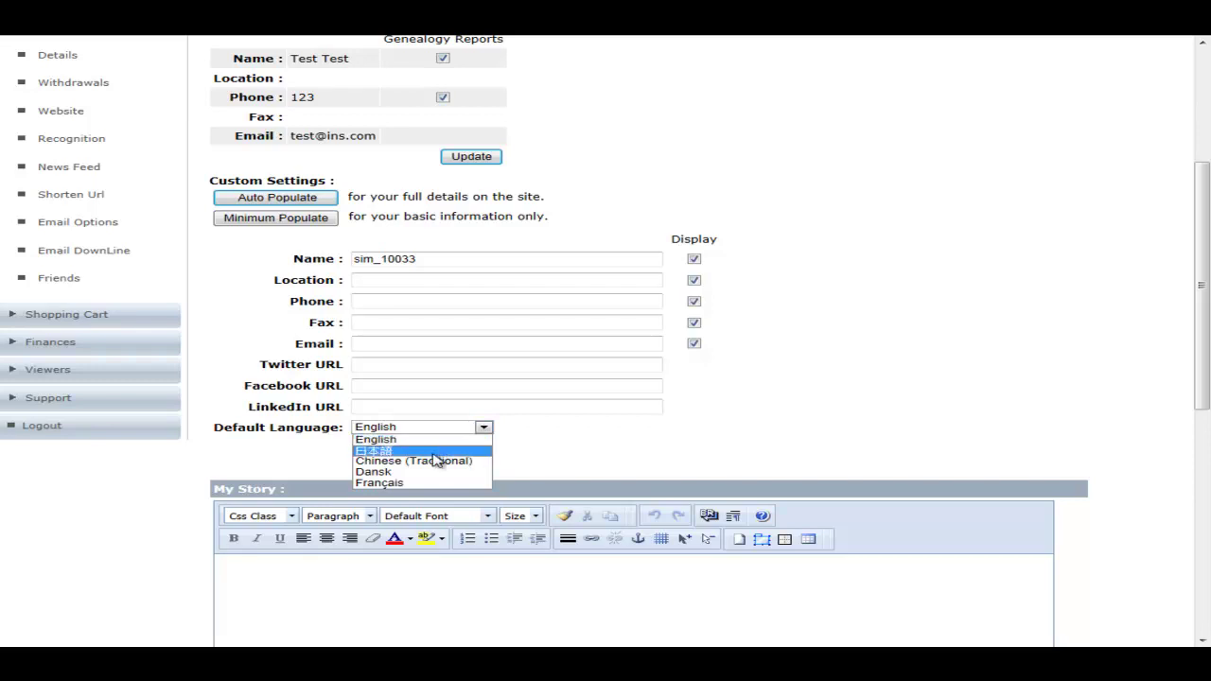
{"action": "left_click", "coordinate": [711, 450]}
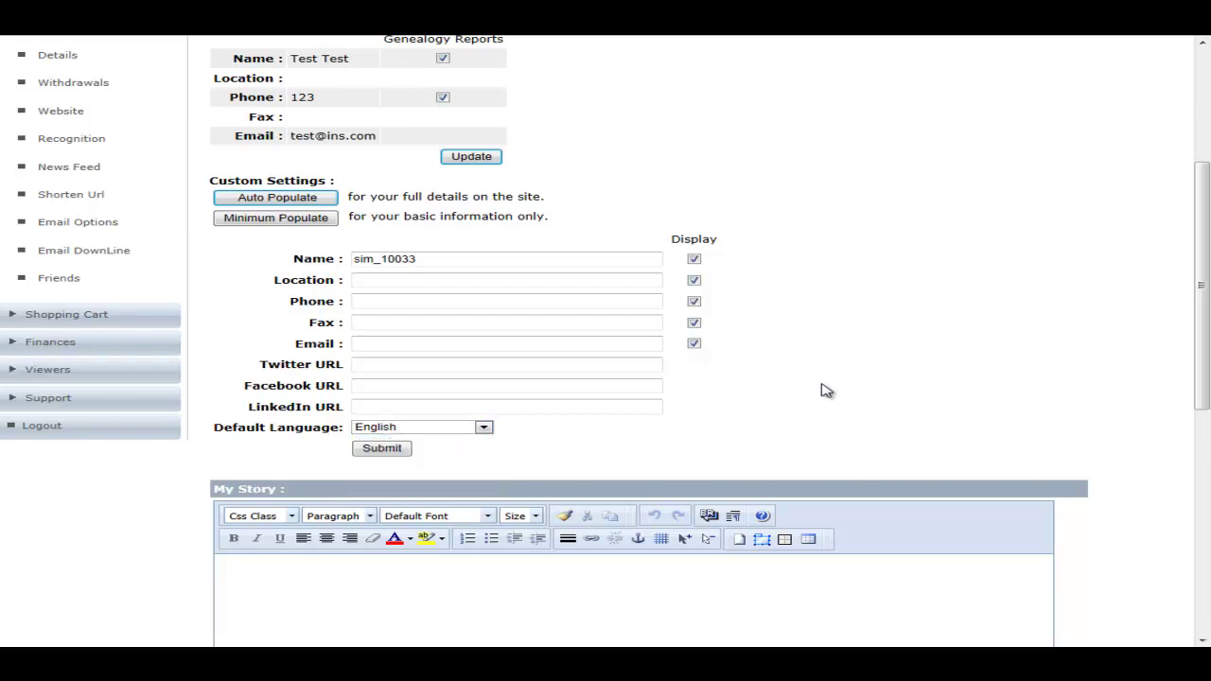
{"action": "scroll", "coordinate": [942, 363], "scroll_direction": "down", "scroll_amount": 1}
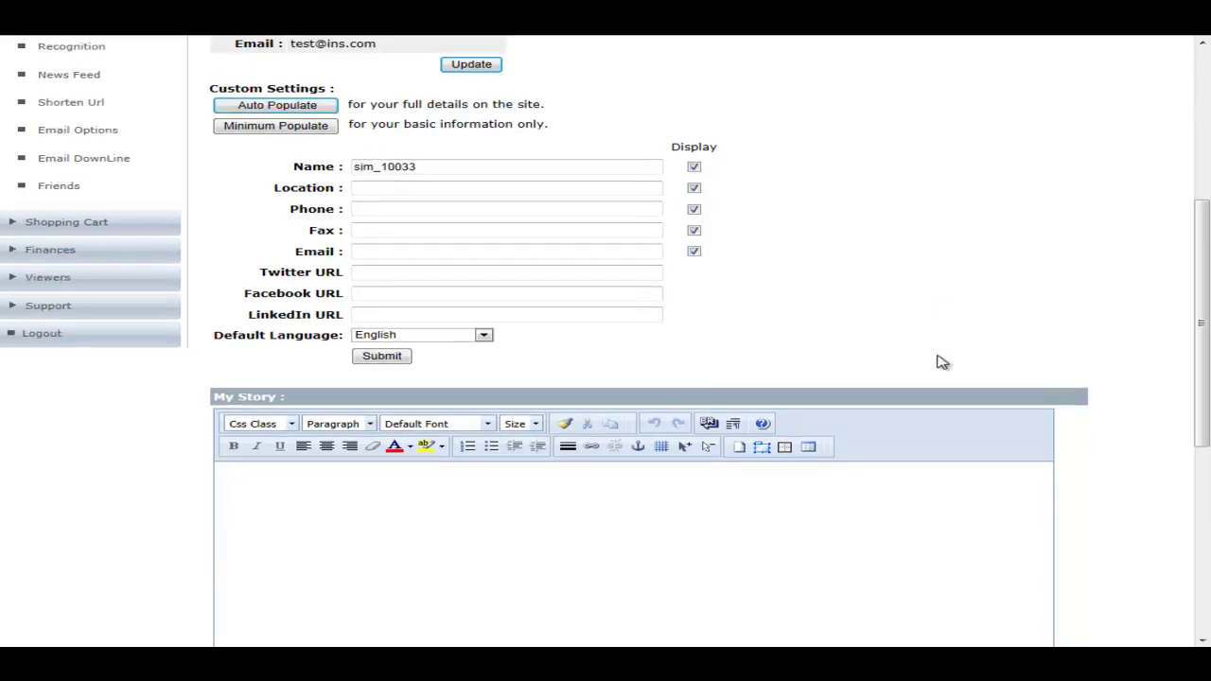
{"action": "scroll", "coordinate": [937, 359], "scroll_direction": "down", "scroll_amount": 3}
{"action": "left_click", "coordinate": [613, 323]}
{"action": "scroll", "coordinate": [662, 327], "scroll_direction": "down", "scroll_amount": 2}
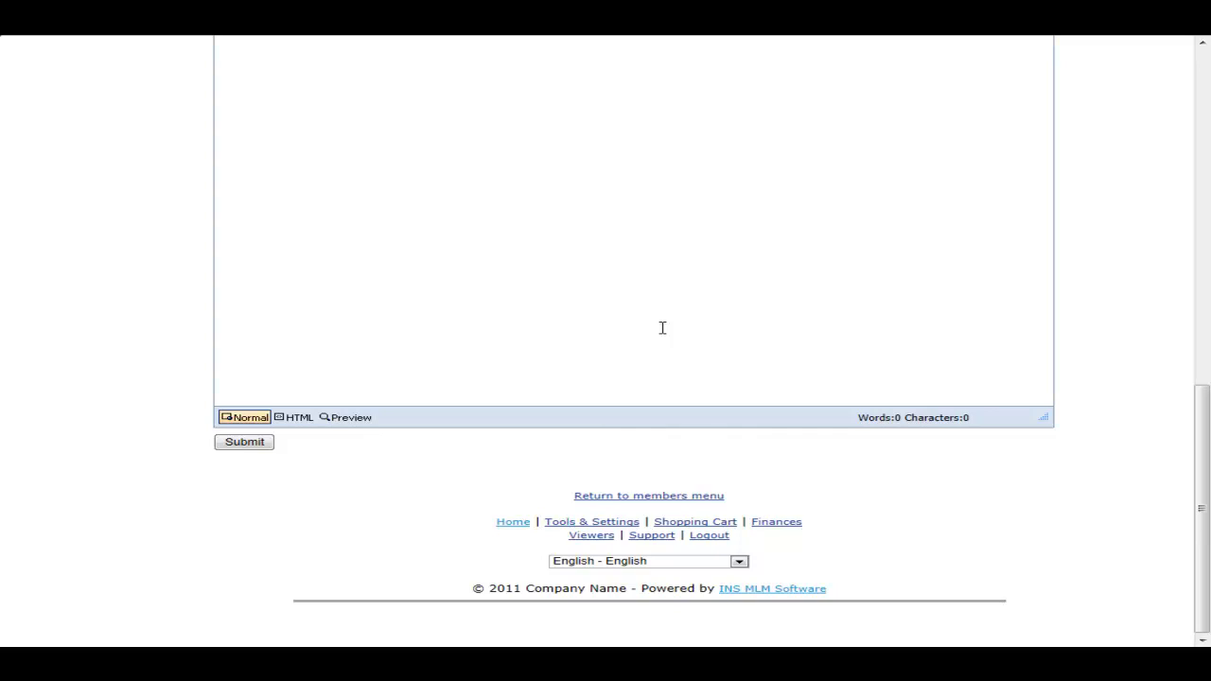
{"action": "scroll", "coordinate": [701, 273], "scroll_direction": "up", "scroll_amount": 8}
{"action": "scroll", "coordinate": [630, 392], "scroll_direction": "down", "scroll_amount": 6}
- Go to Recognition under Tools & Settings to reach the Photo & Message page
{"action": "scroll", "coordinate": [631, 392], "scroll_direction": "up", "scroll_amount": 5}
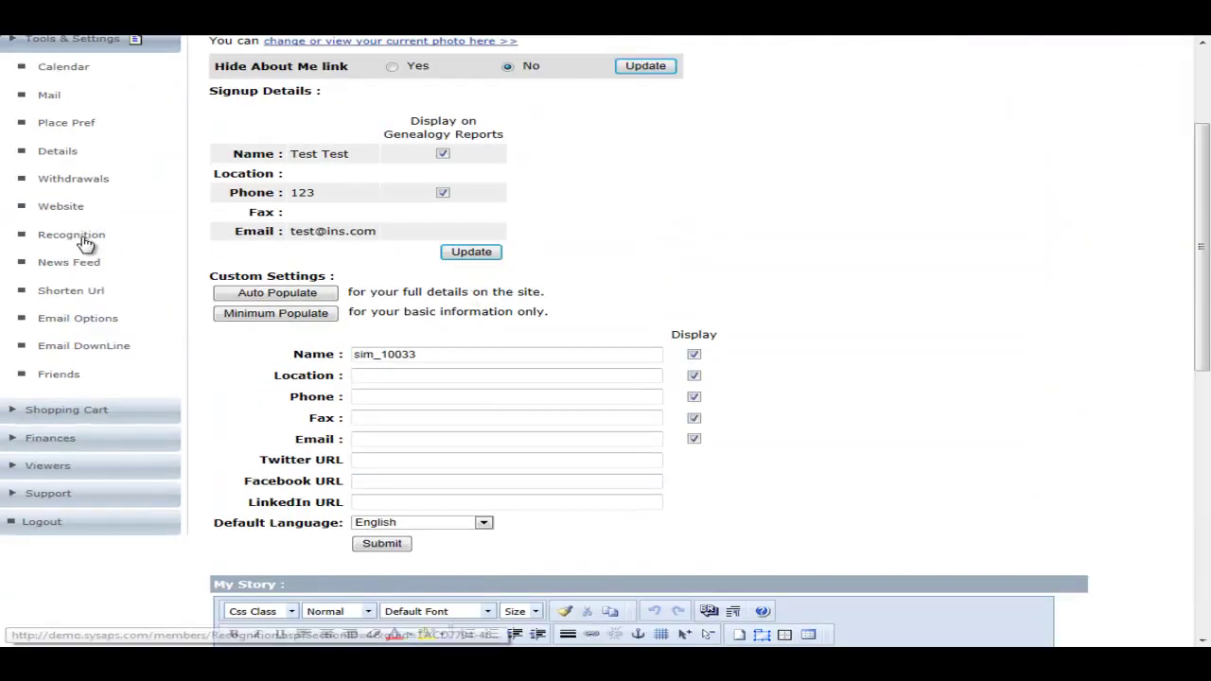
{"action": "left_click", "coordinate": [121, 236]}
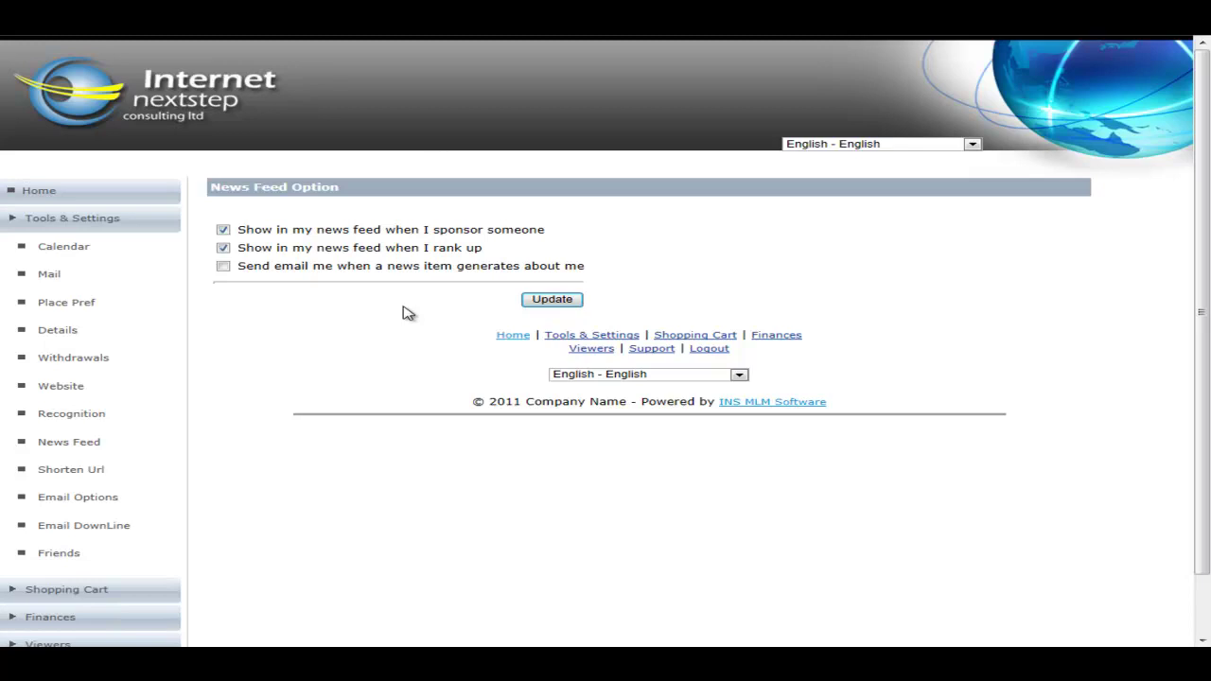
- Open Shorten Url and expand its Domain list, with 88ur.com as the domain
{"action": "left_click", "coordinate": [71, 469]}
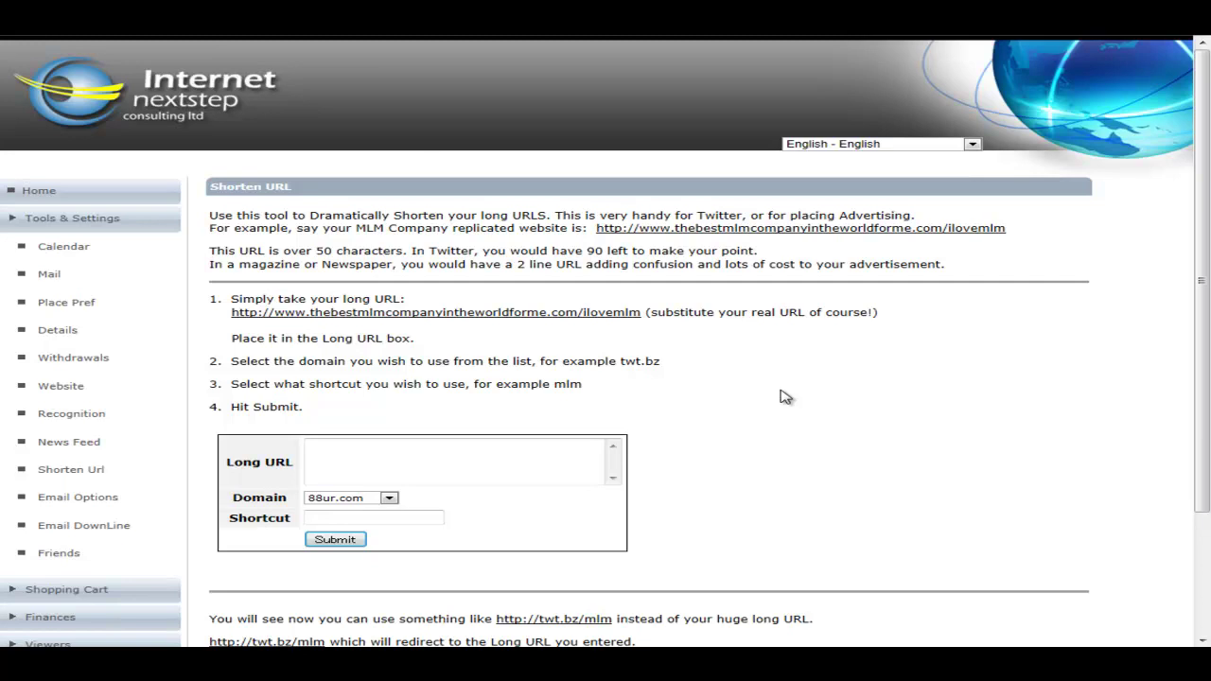
{"action": "left_click", "coordinate": [363, 502]}
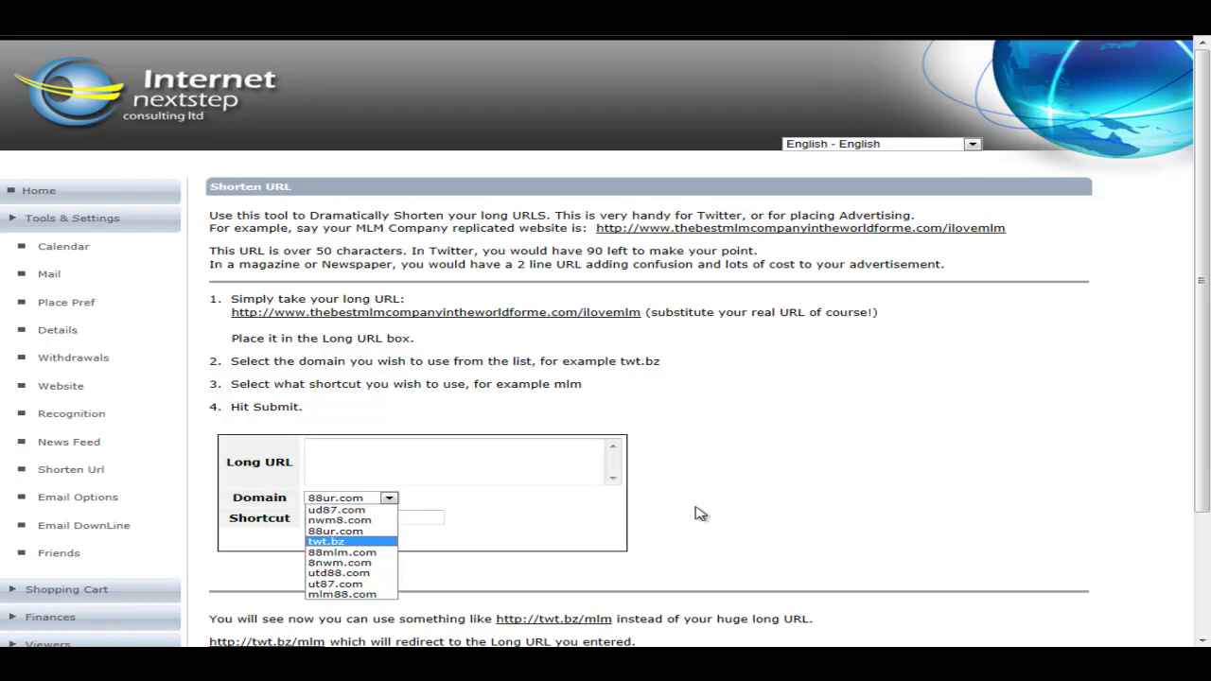
- Open the email-to-downline compose page with a blank Subject and message body
{"action": "left_click", "coordinate": [133, 501]}
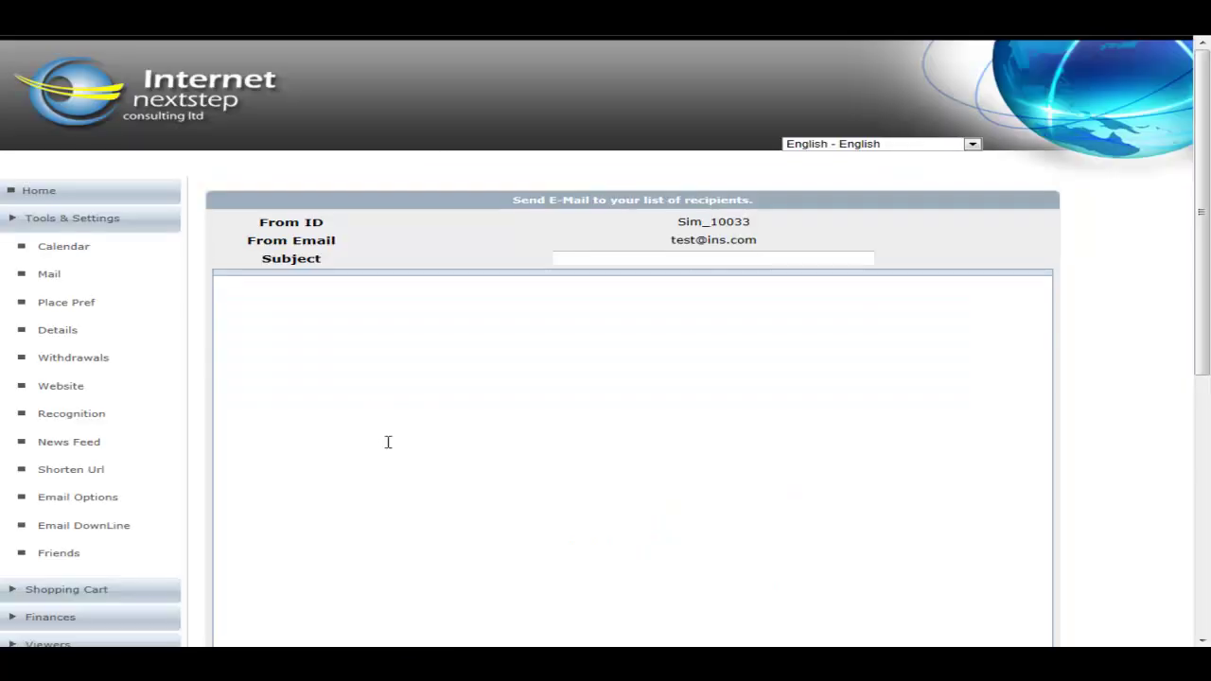
{"action": "left_click", "coordinate": [679, 257]}
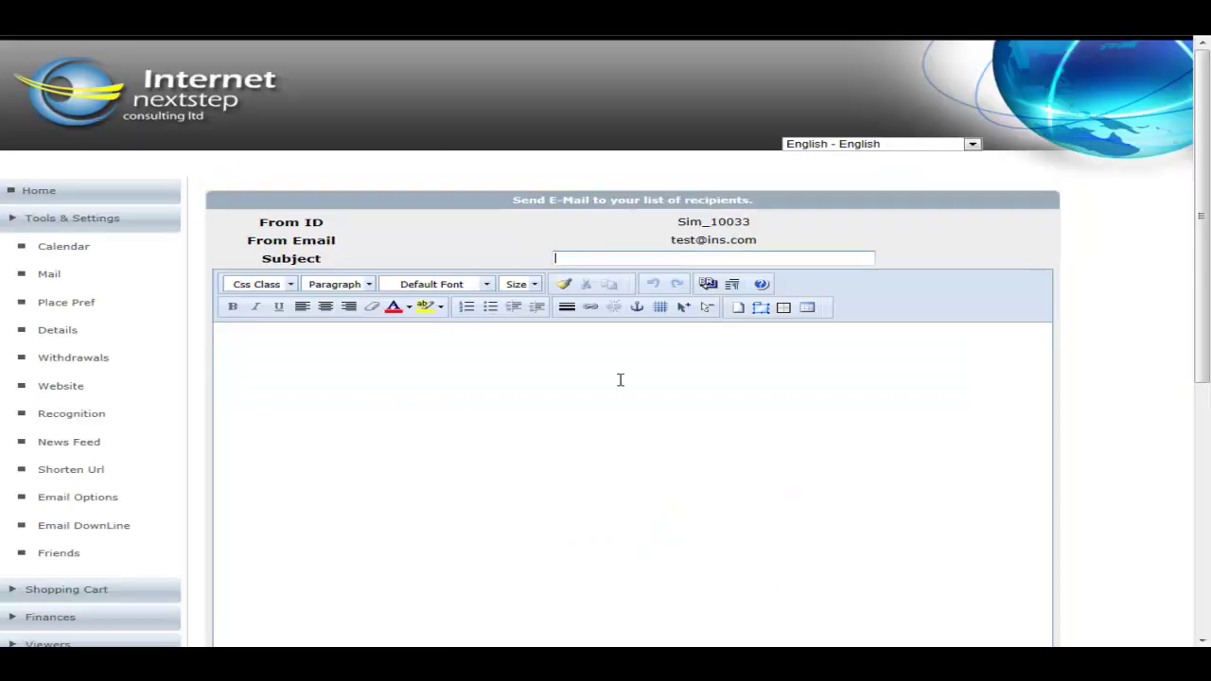
{"action": "scroll", "coordinate": [615, 397], "scroll_direction": "down", "scroll_amount": 3}
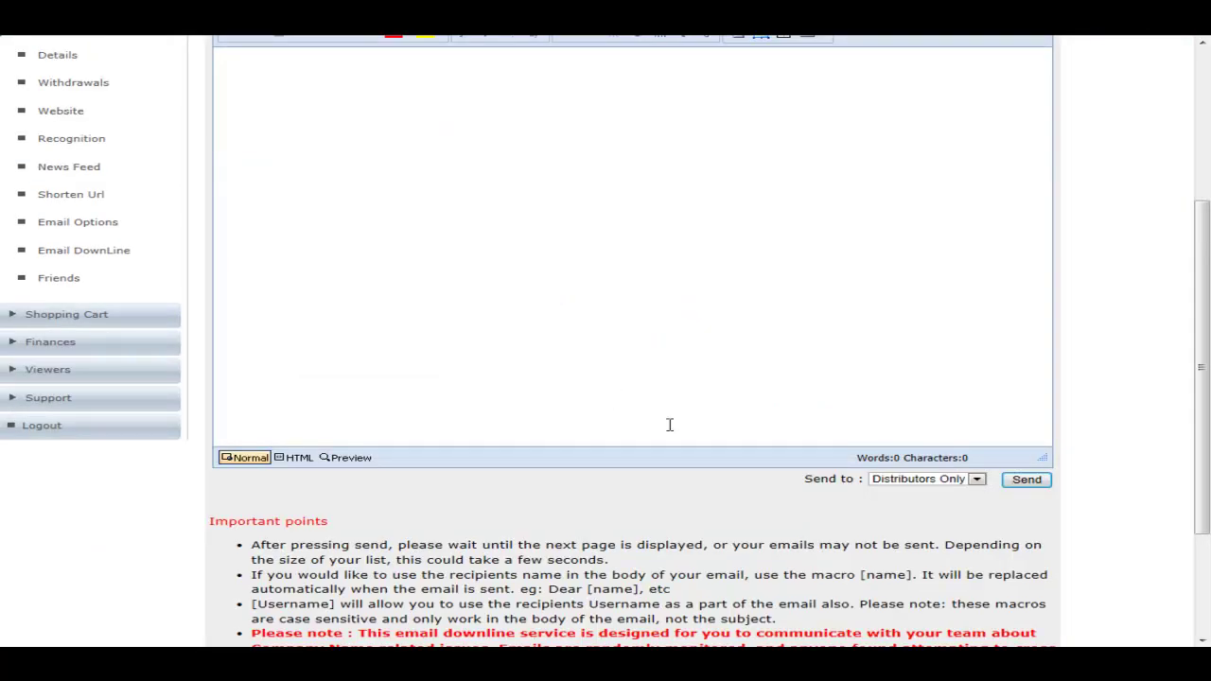
{"action": "left_click", "coordinate": [918, 481]}
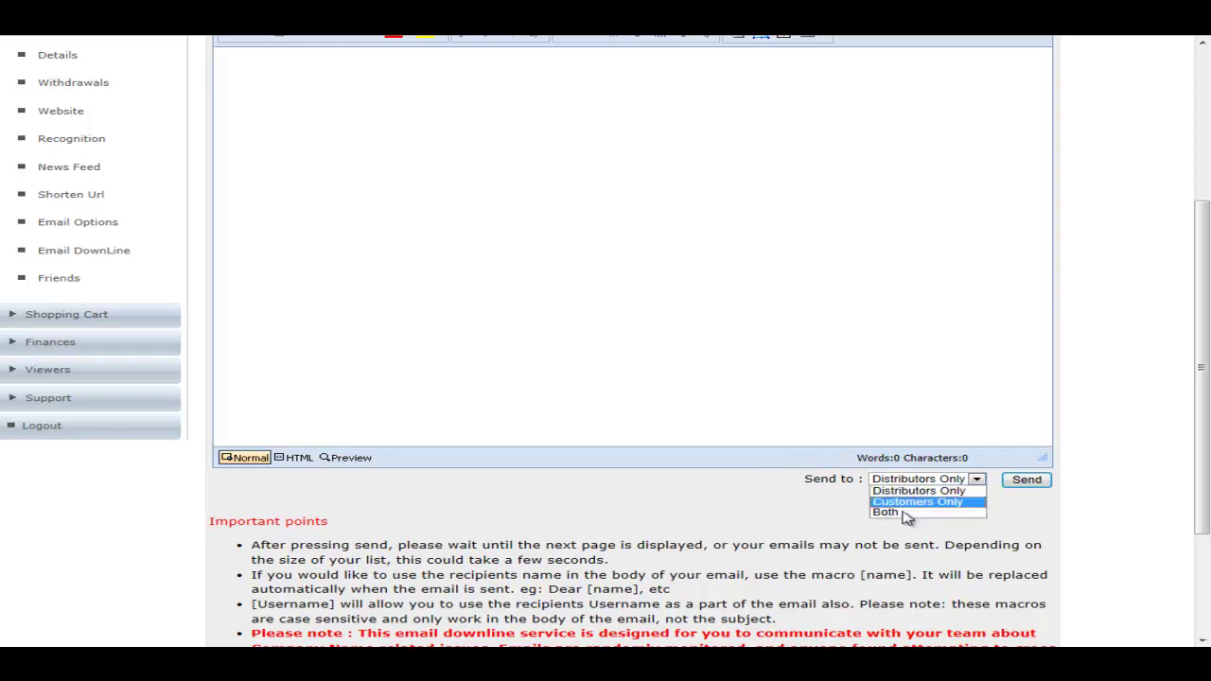
{"action": "left_click", "coordinate": [595, 289]}
{"action": "scroll", "coordinate": [595, 288], "scroll_direction": "up", "scroll_amount": 2}
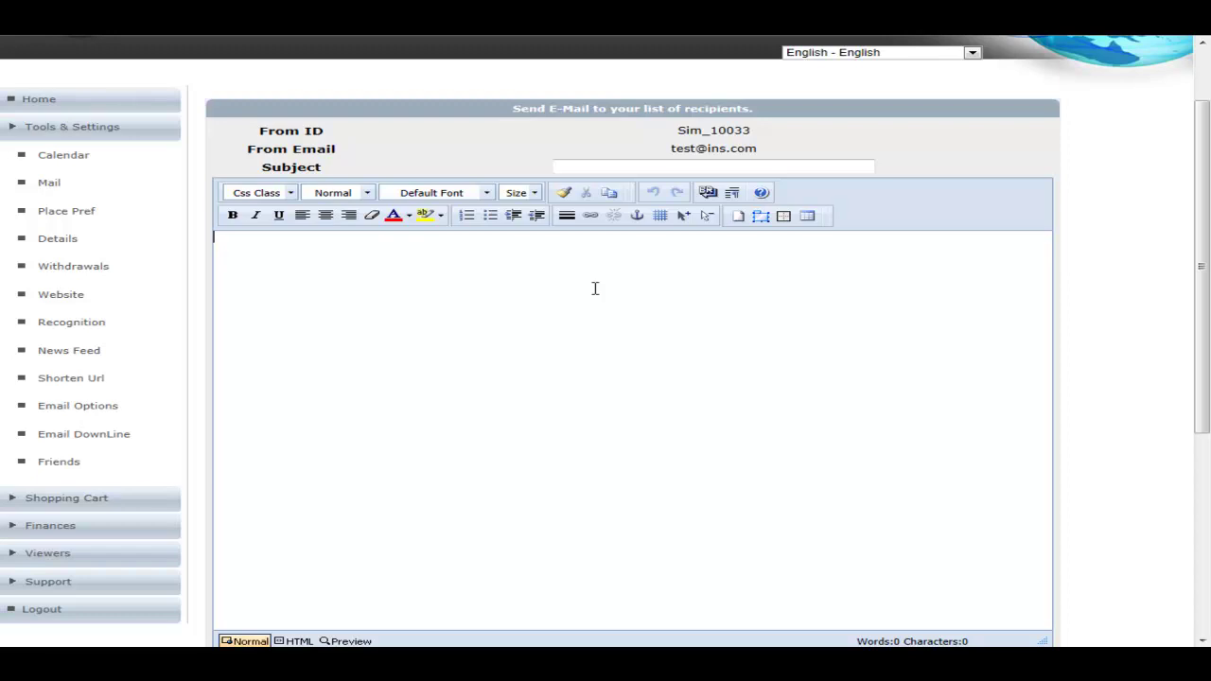
- Browse the Friend Maintenance list, where every friend shows Active status
{"action": "left_click", "coordinate": [57, 464]}
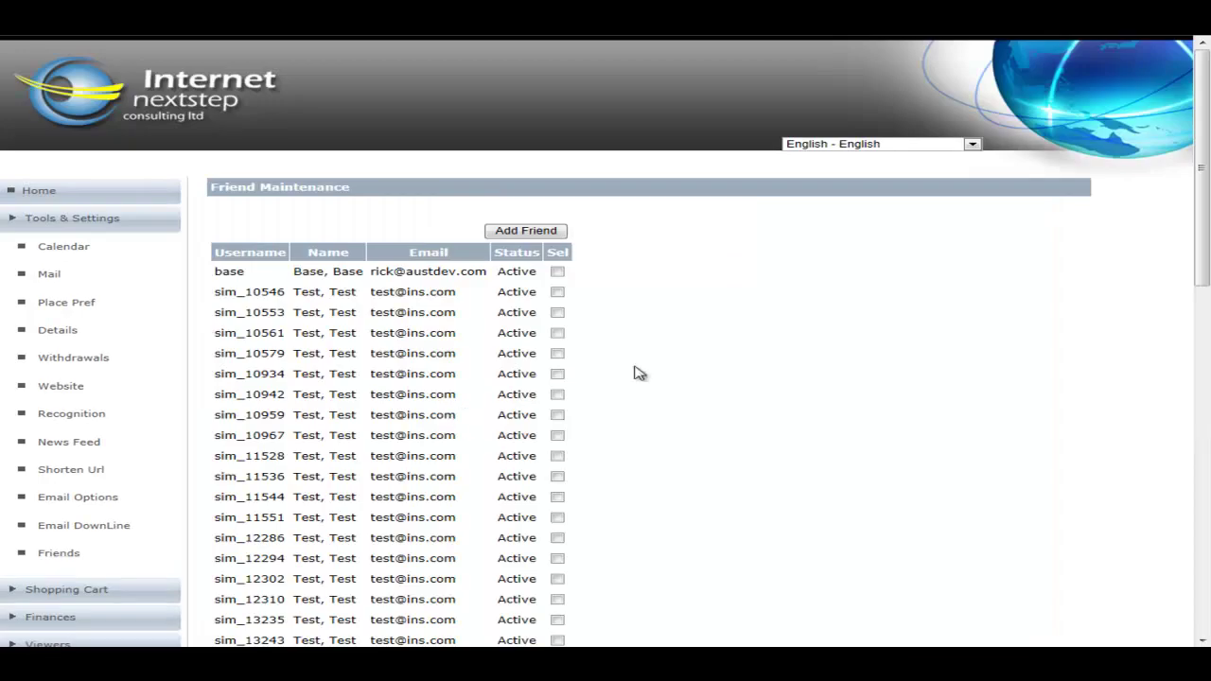
{"action": "scroll", "coordinate": [697, 369], "scroll_direction": "down", "scroll_amount": 10}
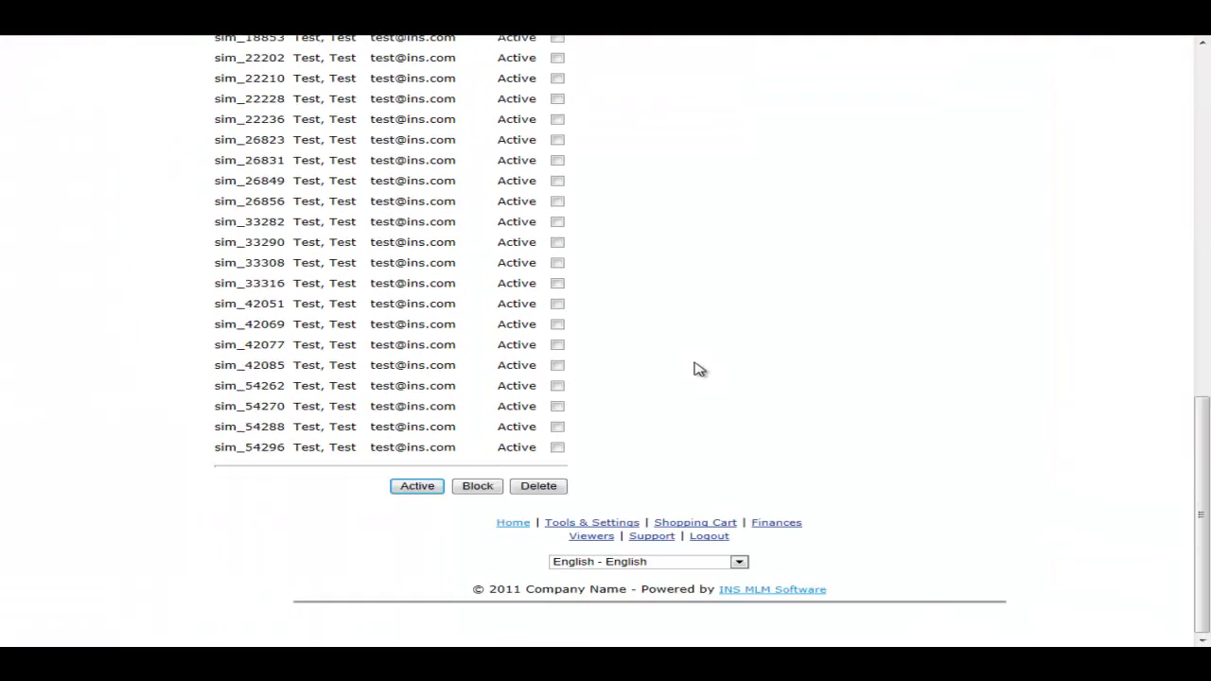
{"action": "scroll", "coordinate": [699, 369], "scroll_direction": "up", "scroll_amount": 10}
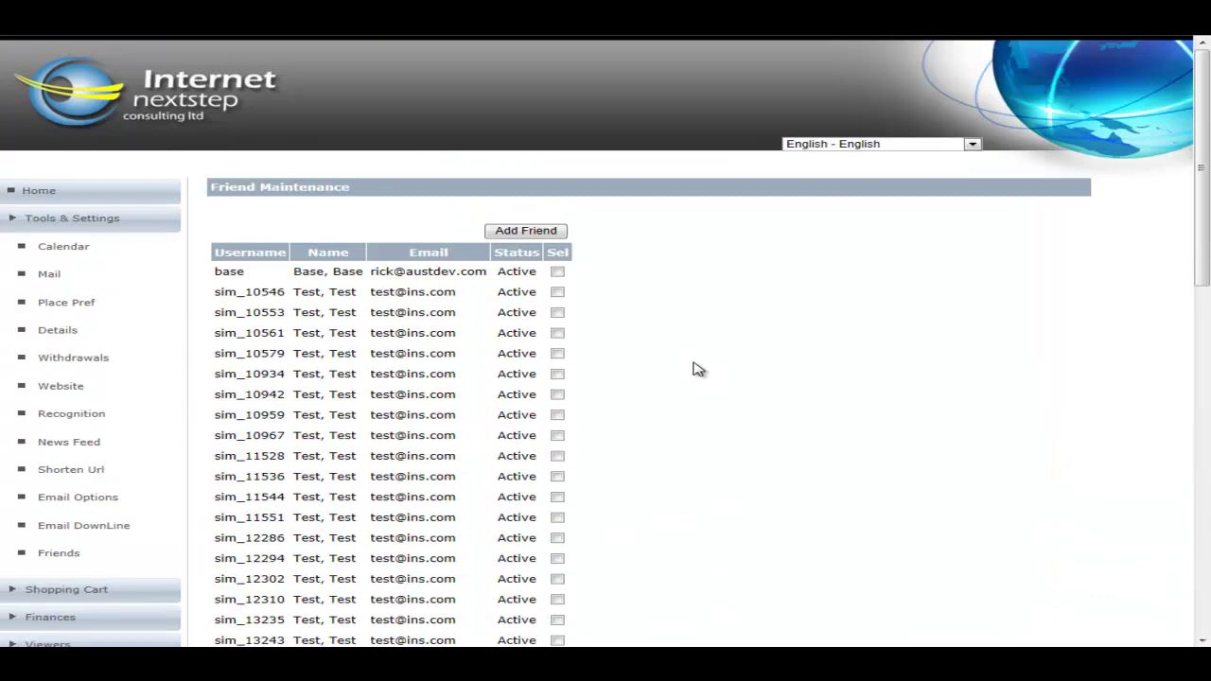
{"action": "scroll", "coordinate": [283, 322], "scroll_direction": "down", "scroll_amount": 7}
{"action": "scroll", "coordinate": [295, 342], "scroll_direction": "down", "scroll_amount": 3}
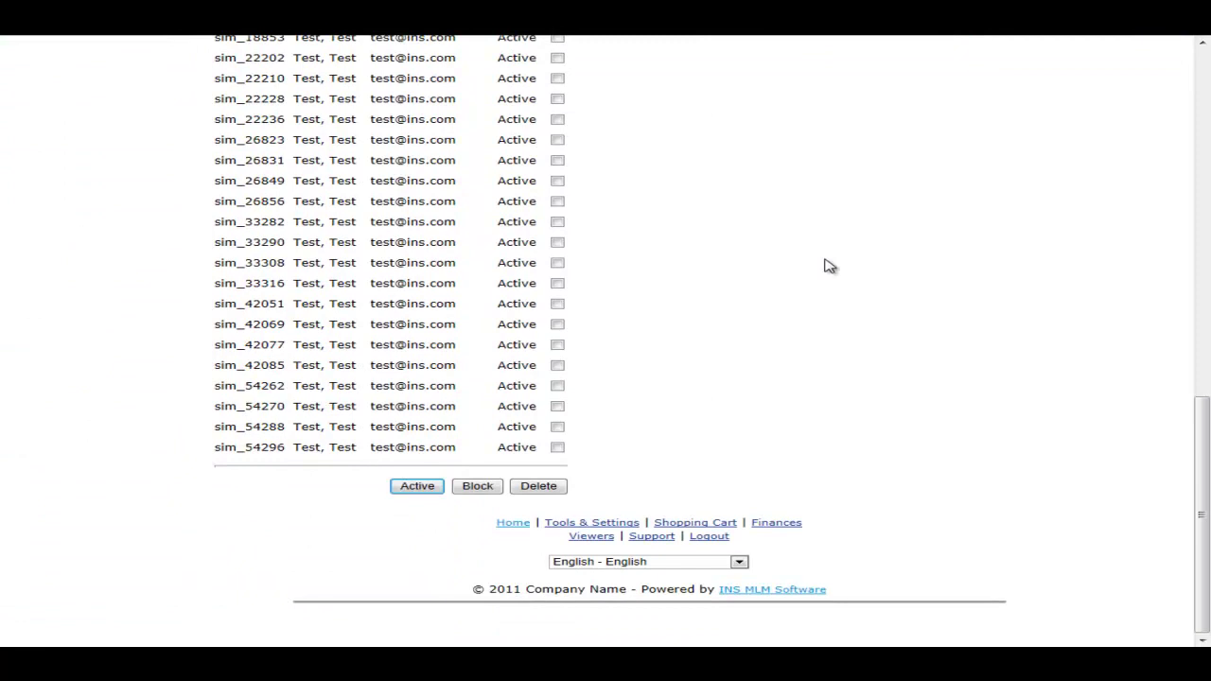
{"action": "scroll", "coordinate": [827, 267], "scroll_direction": "up", "scroll_amount": 10}
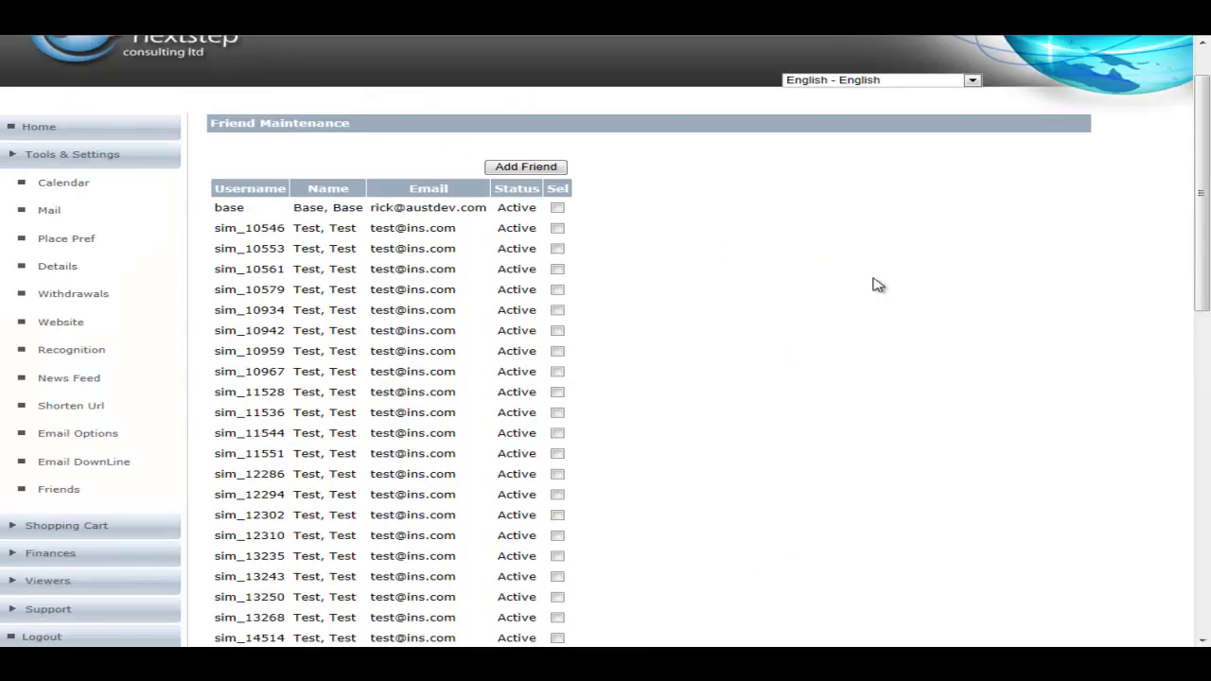
{"action": "scroll", "coordinate": [568, 302], "scroll_direction": "down", "scroll_amount": 2}
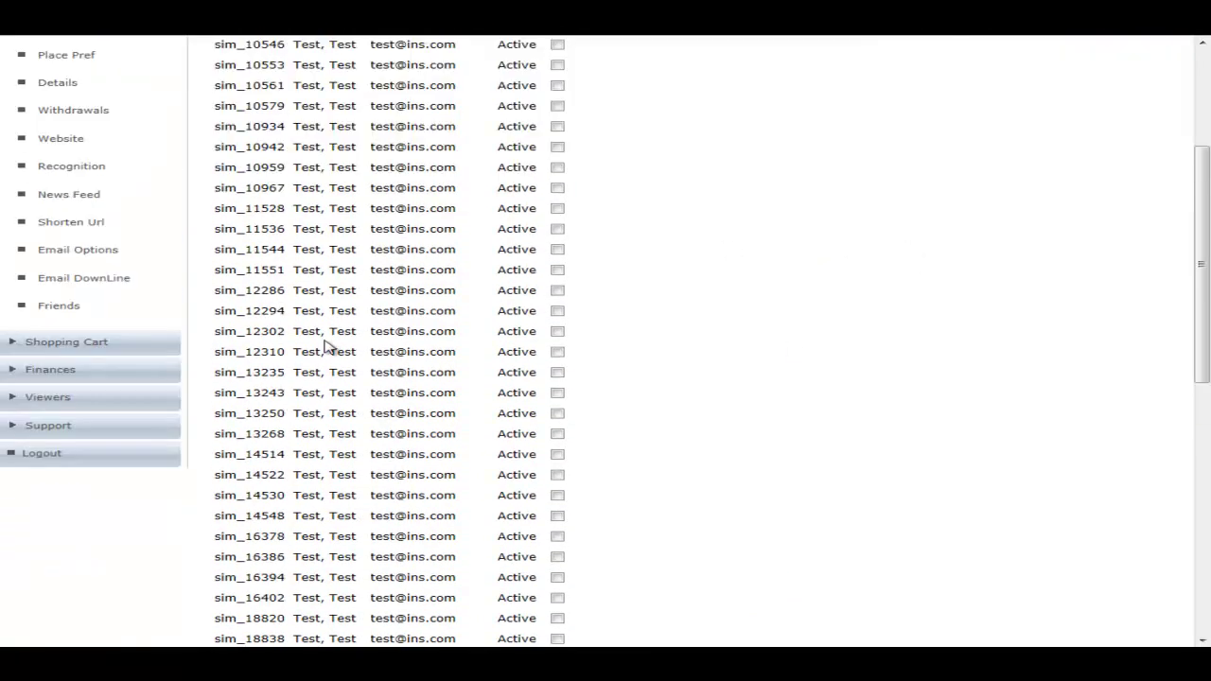
- Browse the Shopping Cart's Product Order page of 3 USD products, then open Product Download
{"action": "left_click", "coordinate": [48, 352]}
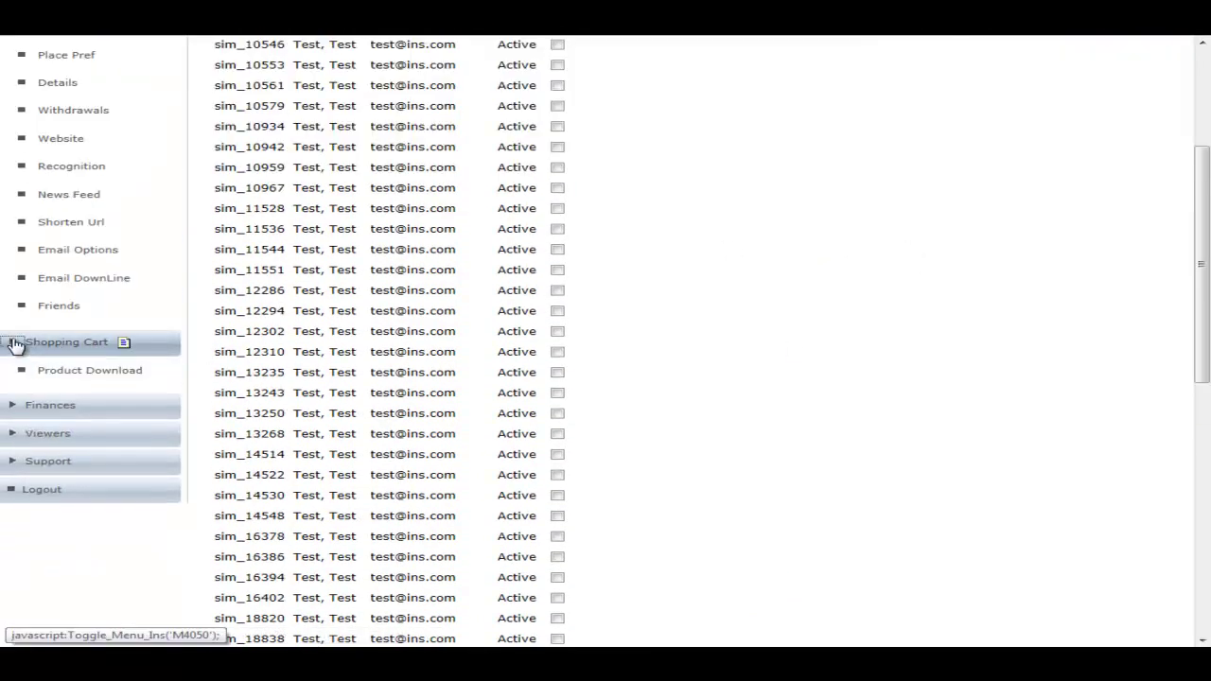
{"action": "left_click", "coordinate": [66, 343]}
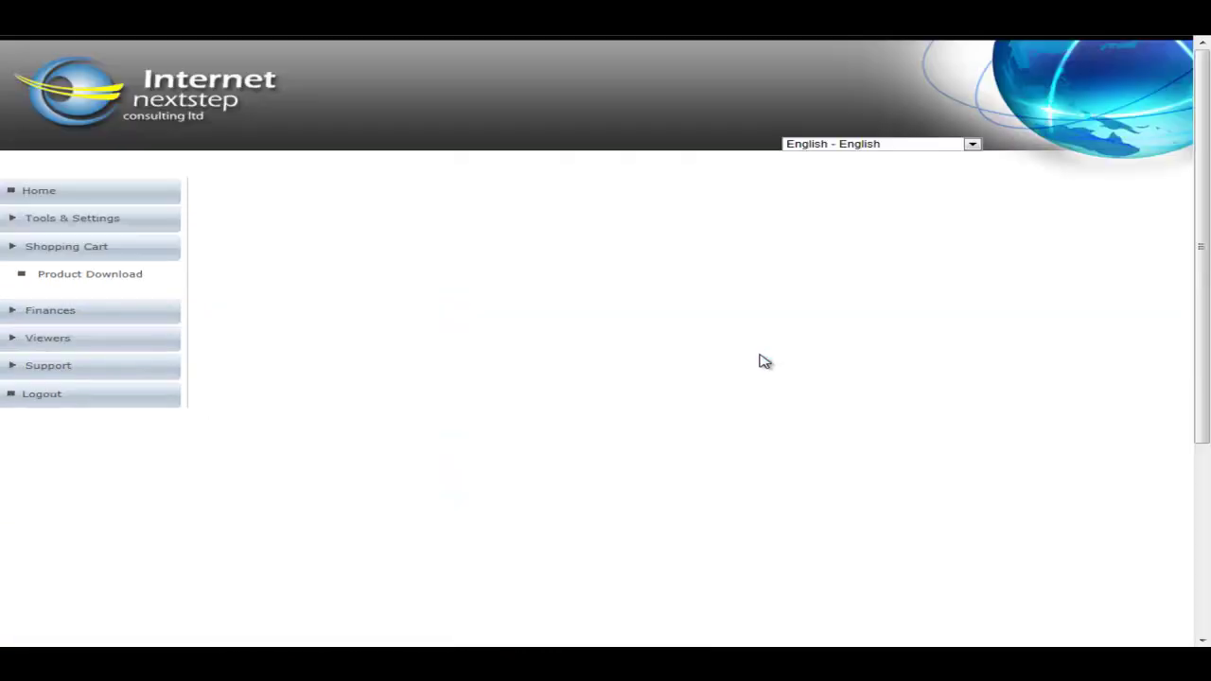
{"action": "scroll", "coordinate": [708, 400], "scroll_direction": "down", "scroll_amount": 3}
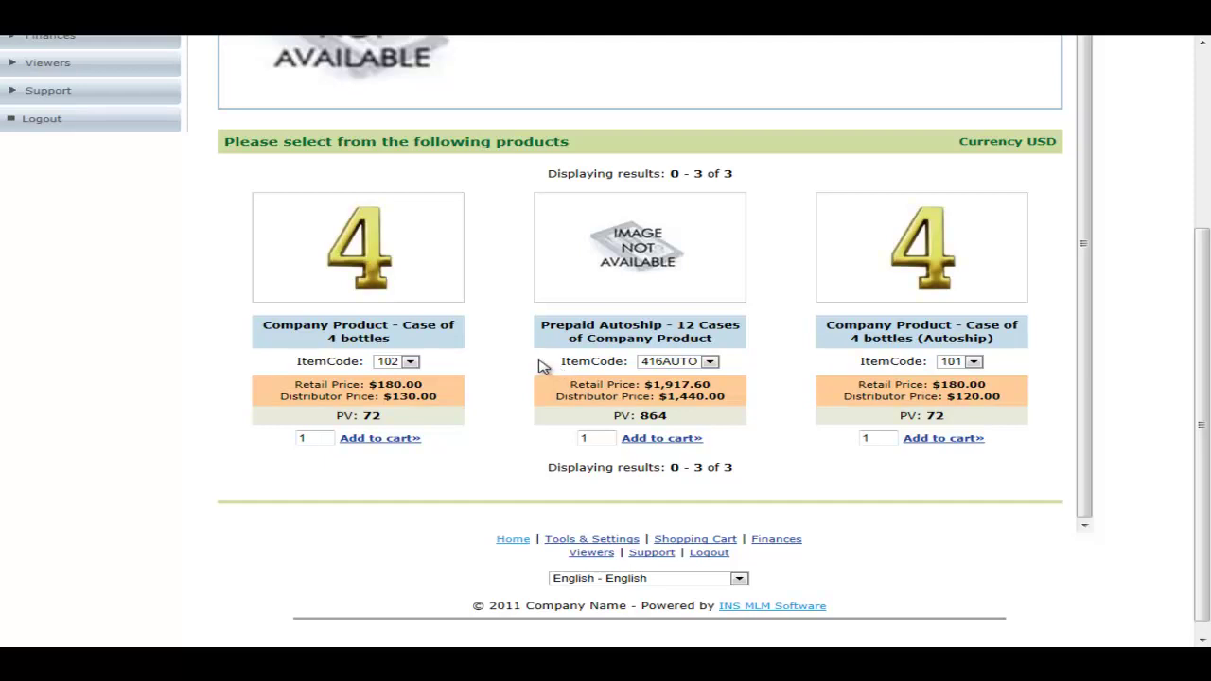
{"action": "scroll", "coordinate": [541, 363], "scroll_direction": "down", "scroll_amount": 1}
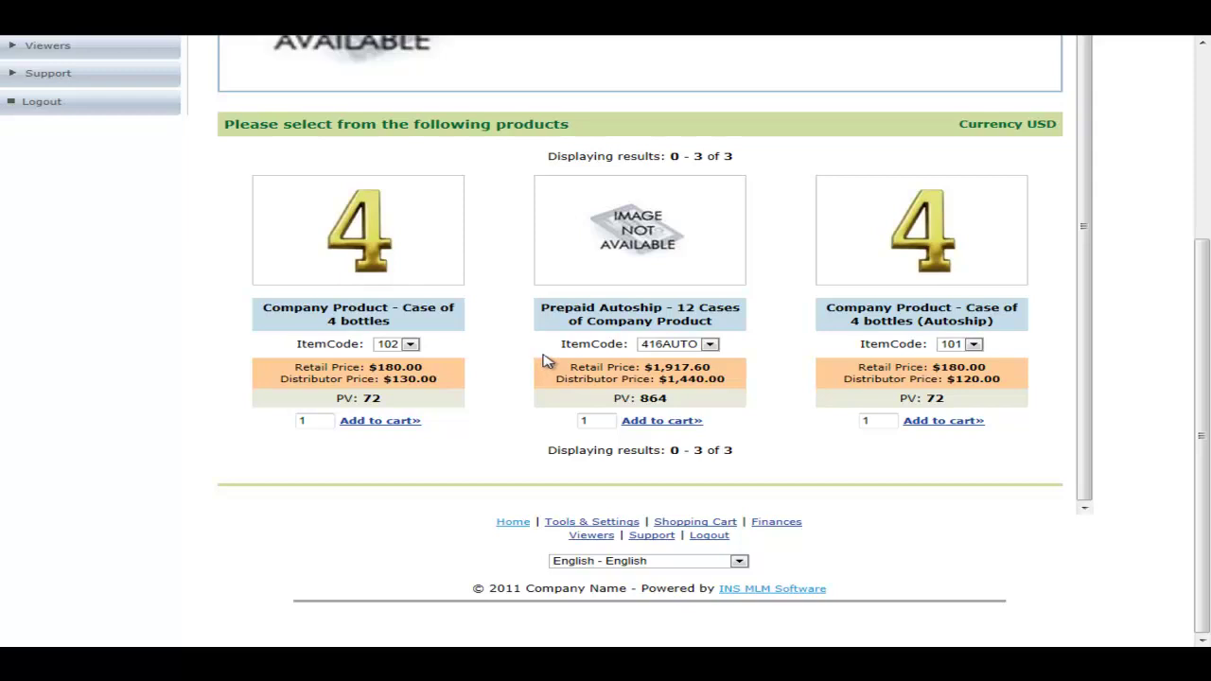
{"action": "scroll", "coordinate": [541, 363], "scroll_direction": "up", "scroll_amount": 4}
{"action": "scroll", "coordinate": [544, 360], "scroll_direction": "down", "scroll_amount": 5}
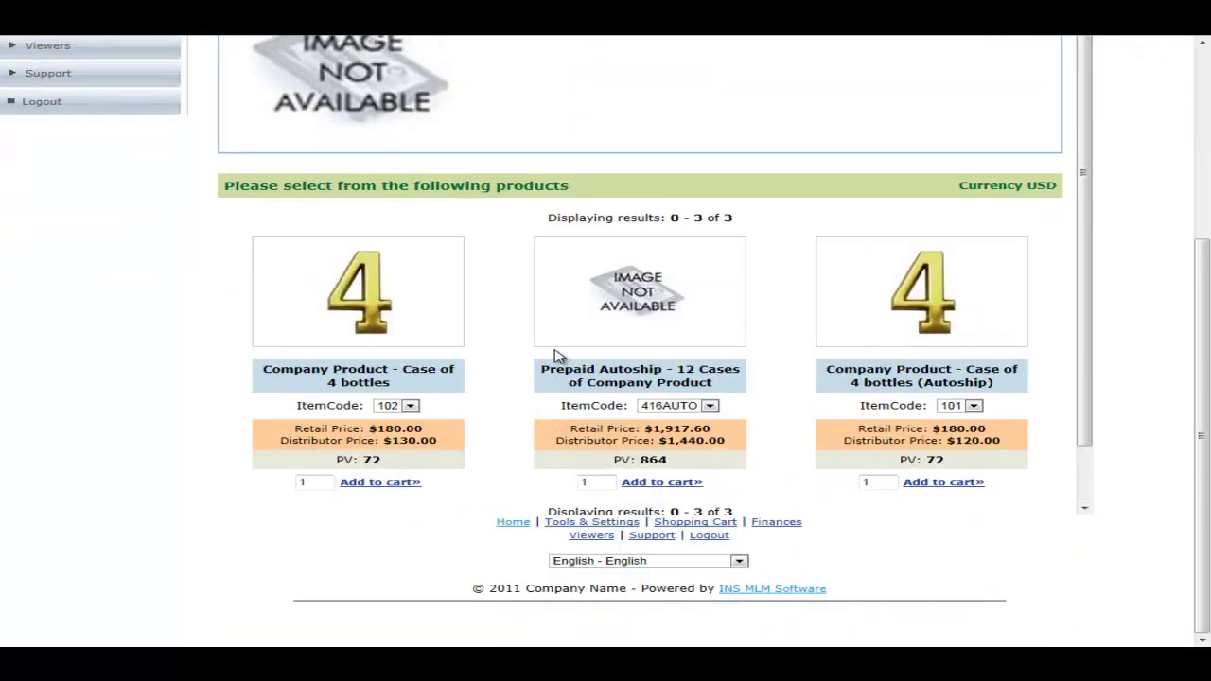
{"action": "scroll", "coordinate": [97, 275], "scroll_direction": "up", "scroll_amount": 5}
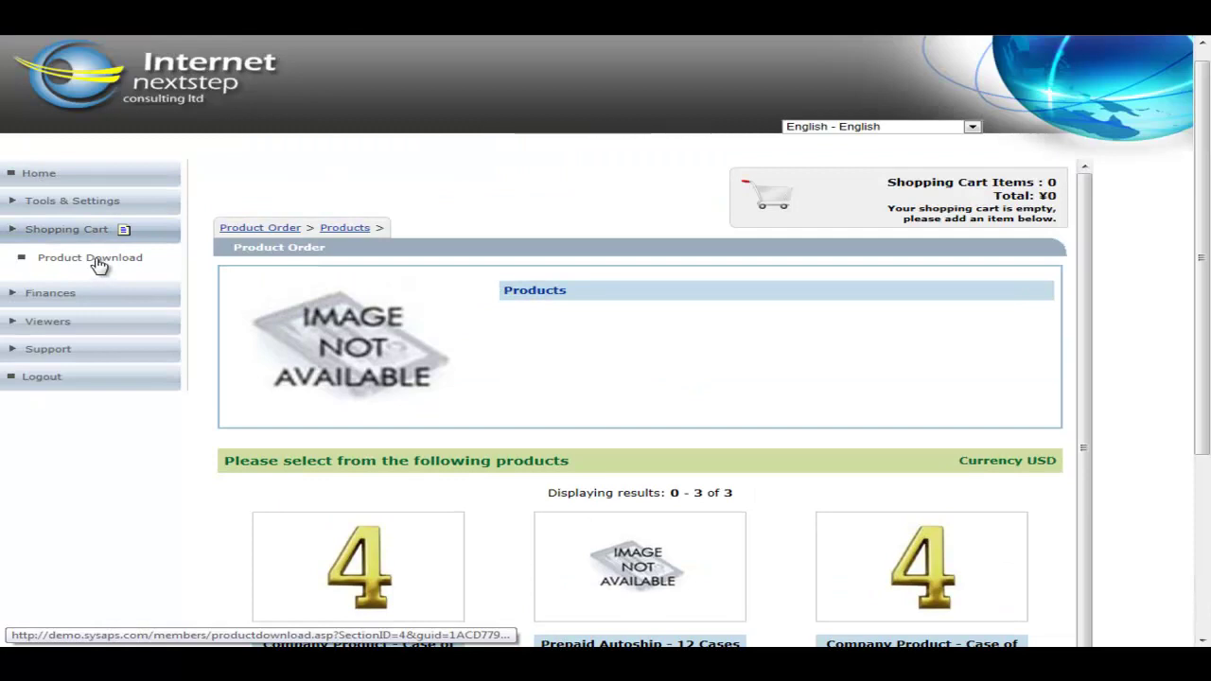
{"action": "left_click", "coordinate": [99, 264]}
- Go via Finances > Withdrawal to Payment Types, showing the default Check account
{"action": "left_click", "coordinate": [22, 295]}
{"action": "left_click", "coordinate": [68, 324]}
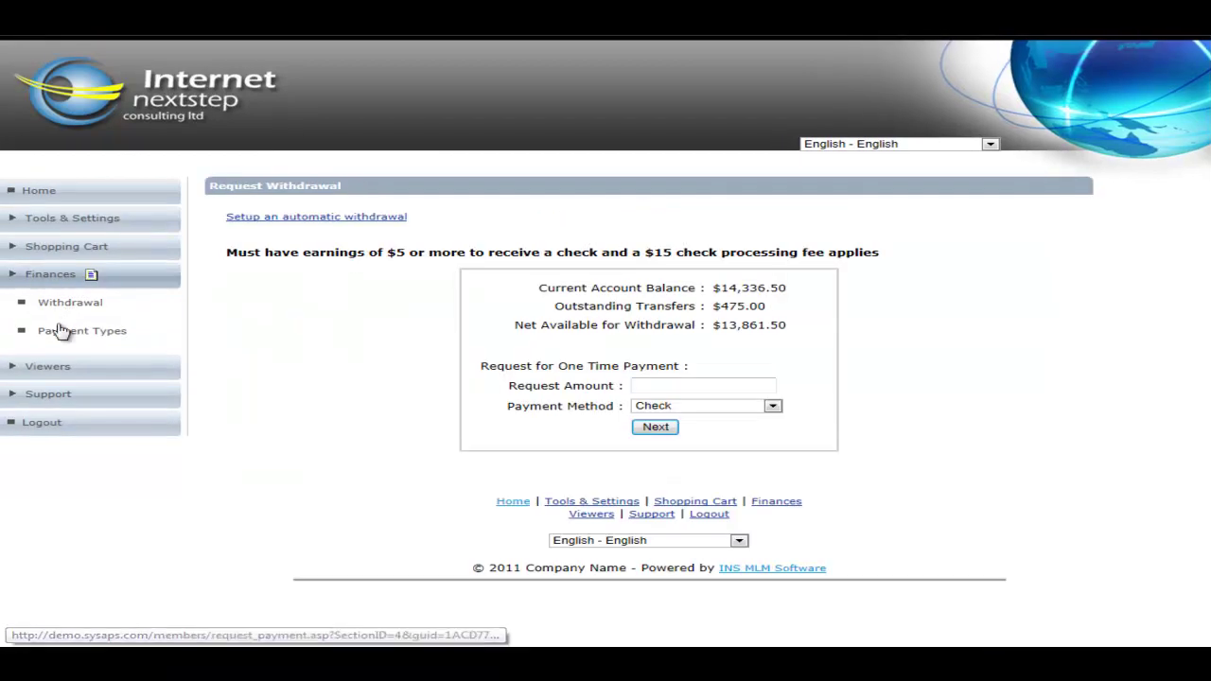
{"action": "left_click", "coordinate": [74, 336]}
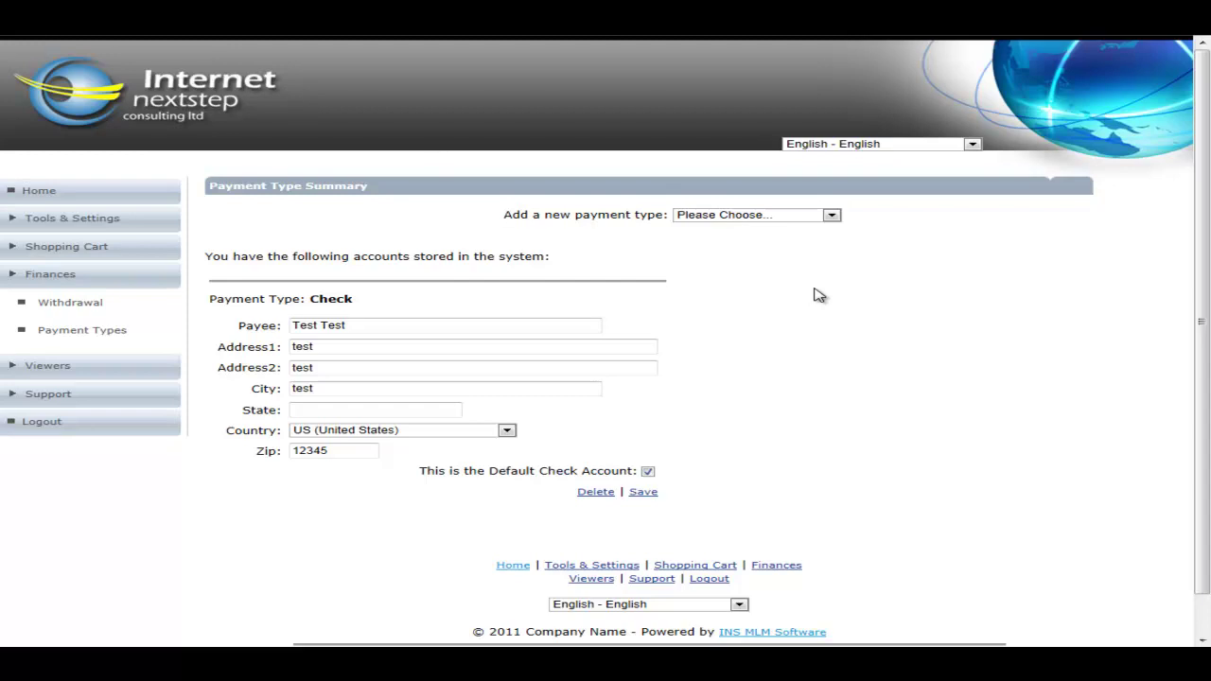
{"action": "left_click", "coordinate": [774, 218]}
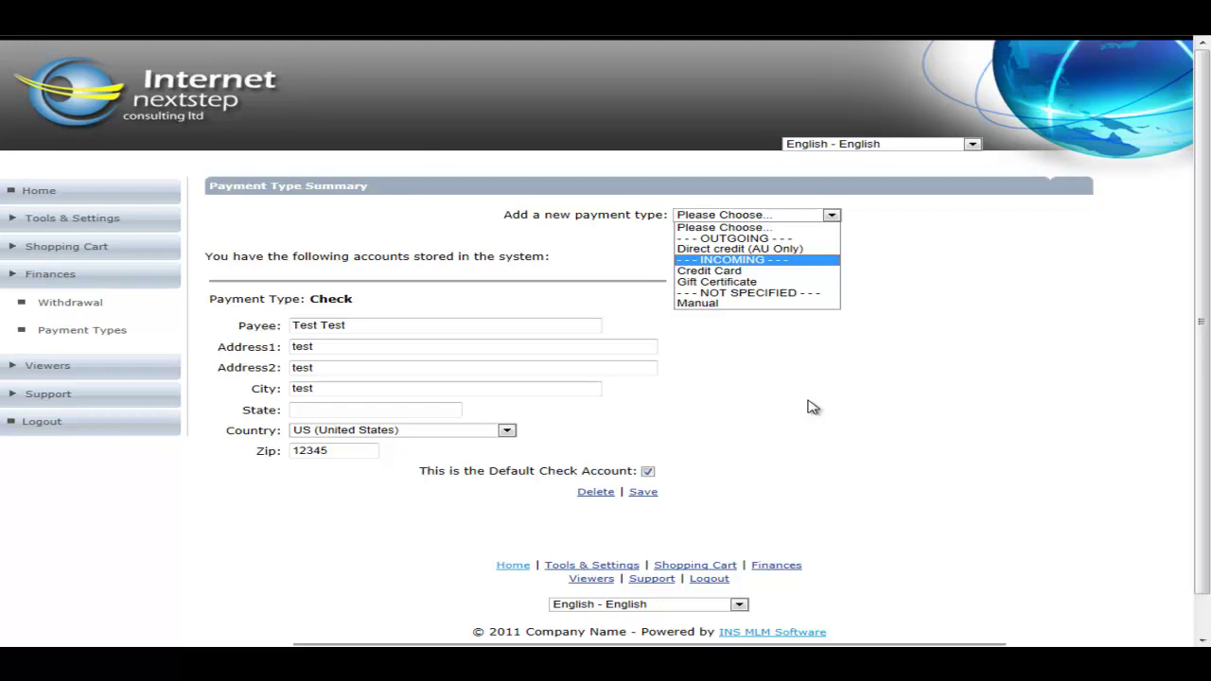
{"action": "left_click", "coordinate": [14, 367]}
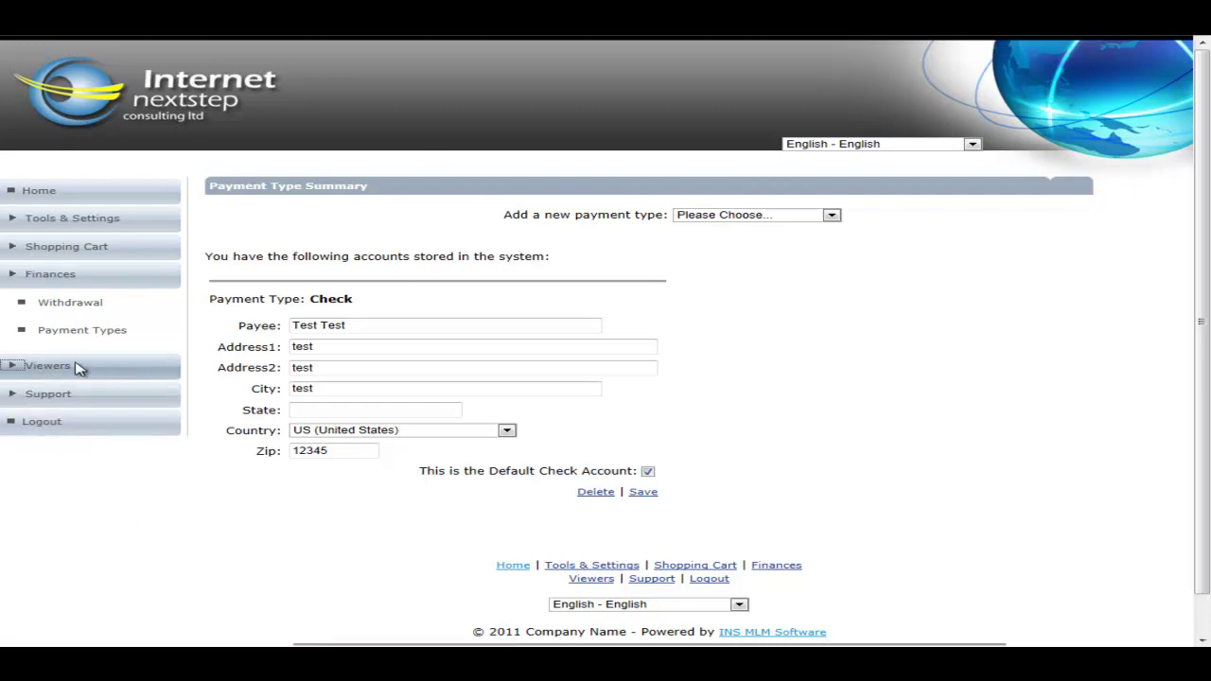
- Expand Viewers to list Genealogy, Genealogy PS, Sponsor, Matrix, Binary and Placement viewers
{"action": "left_click", "coordinate": [21, 370]}
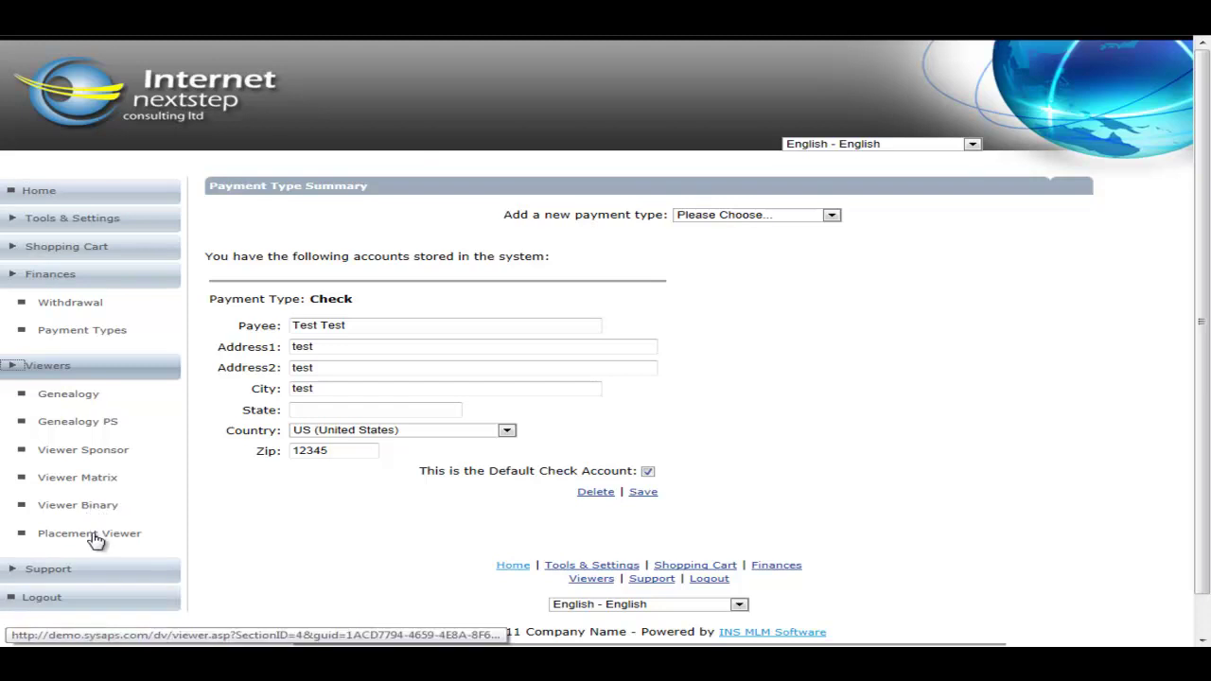
- Go to Support > Submit Ticket and leave the ticket Topic set to CommPlan
{"action": "left_click", "coordinate": [82, 569]}
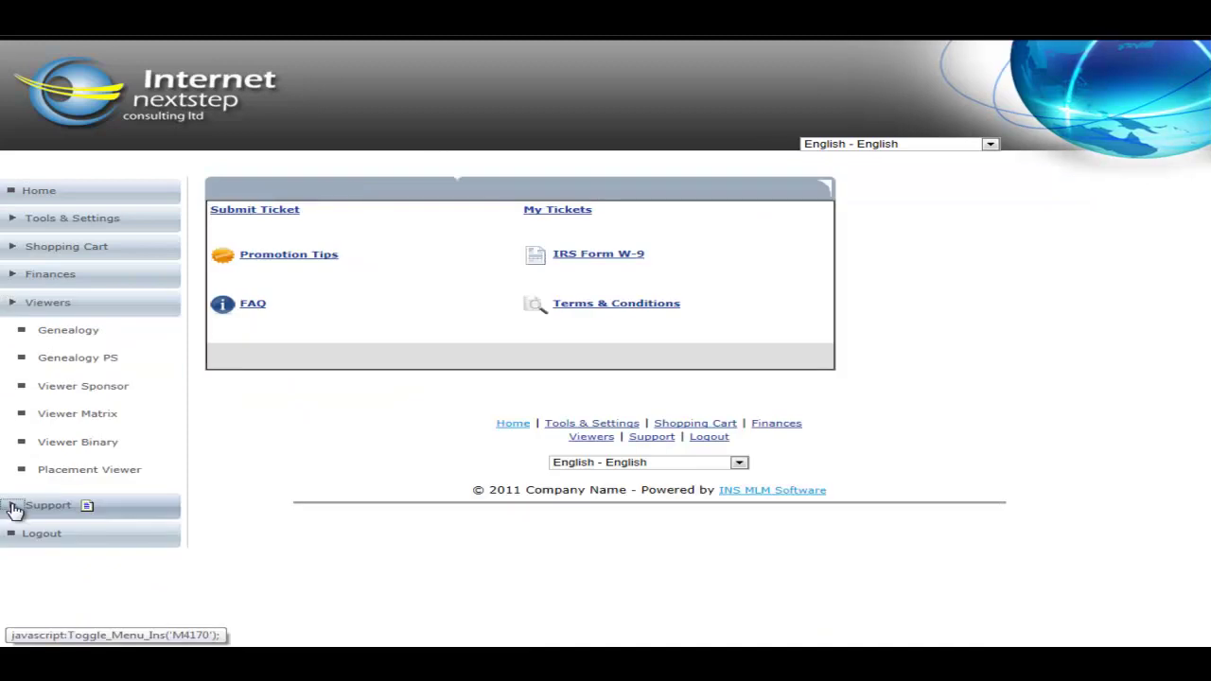
{"action": "scroll", "coordinate": [104, 530], "scroll_direction": "down", "scroll_amount": 2}
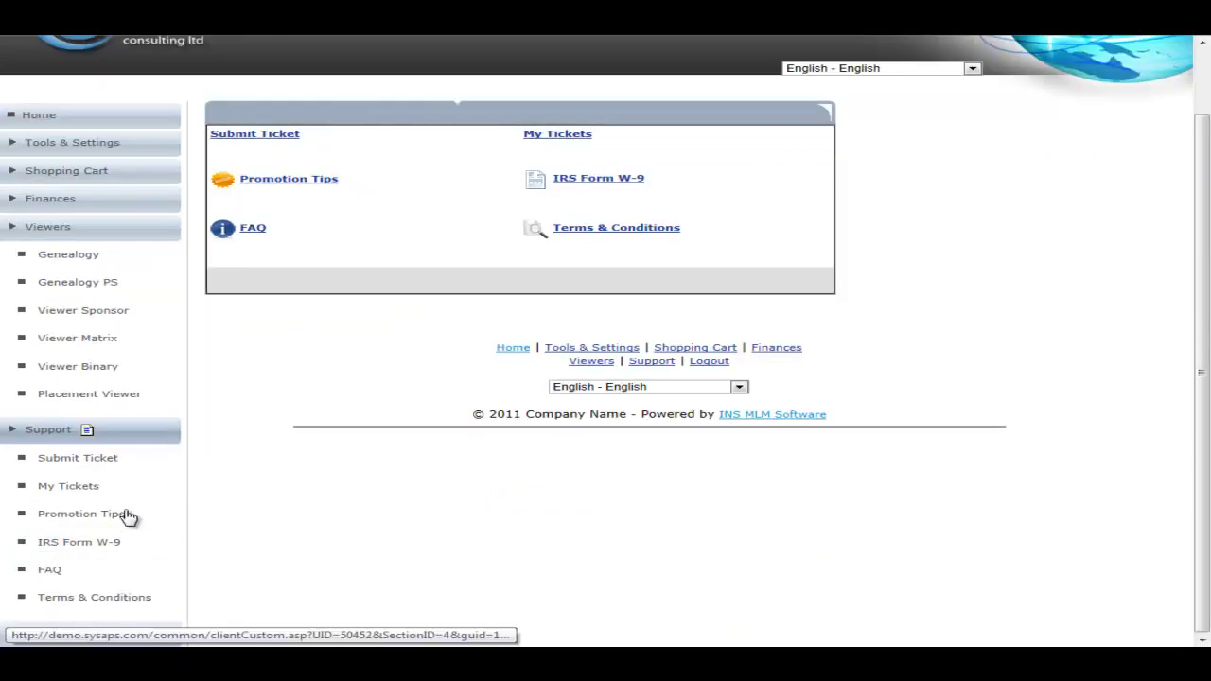
{"action": "left_click", "coordinate": [98, 460]}
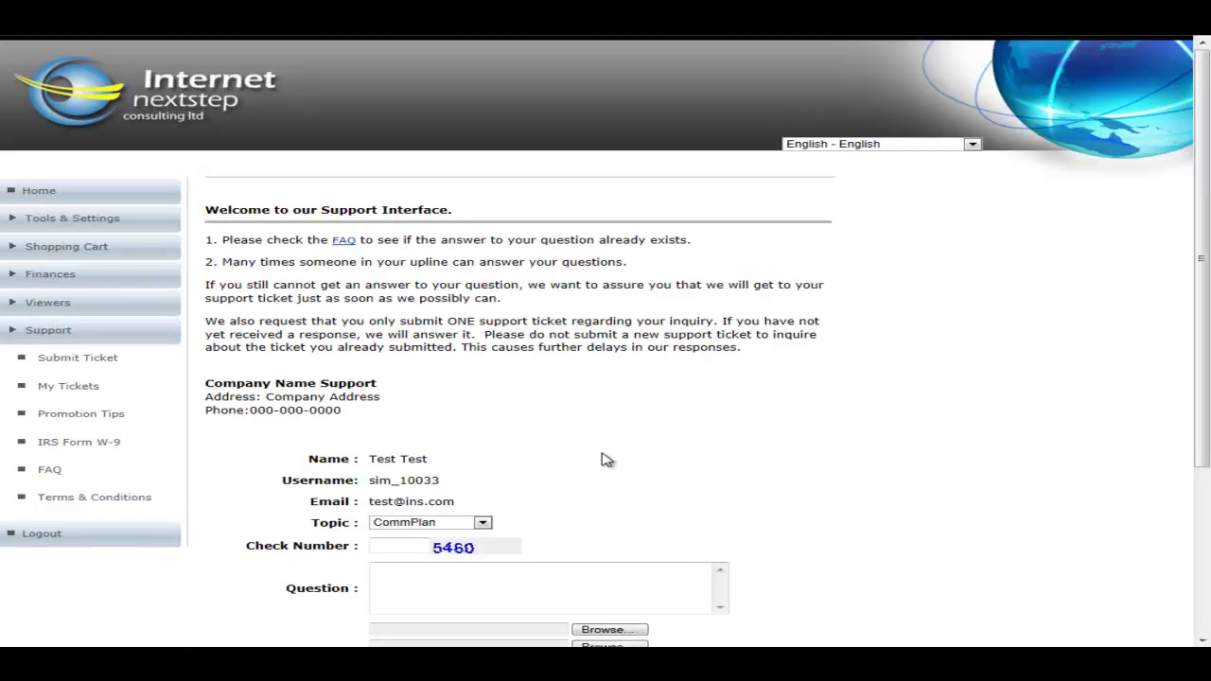
{"action": "scroll", "coordinate": [681, 454], "scroll_direction": "down", "scroll_amount": 3}
{"action": "left_click", "coordinate": [429, 283]}
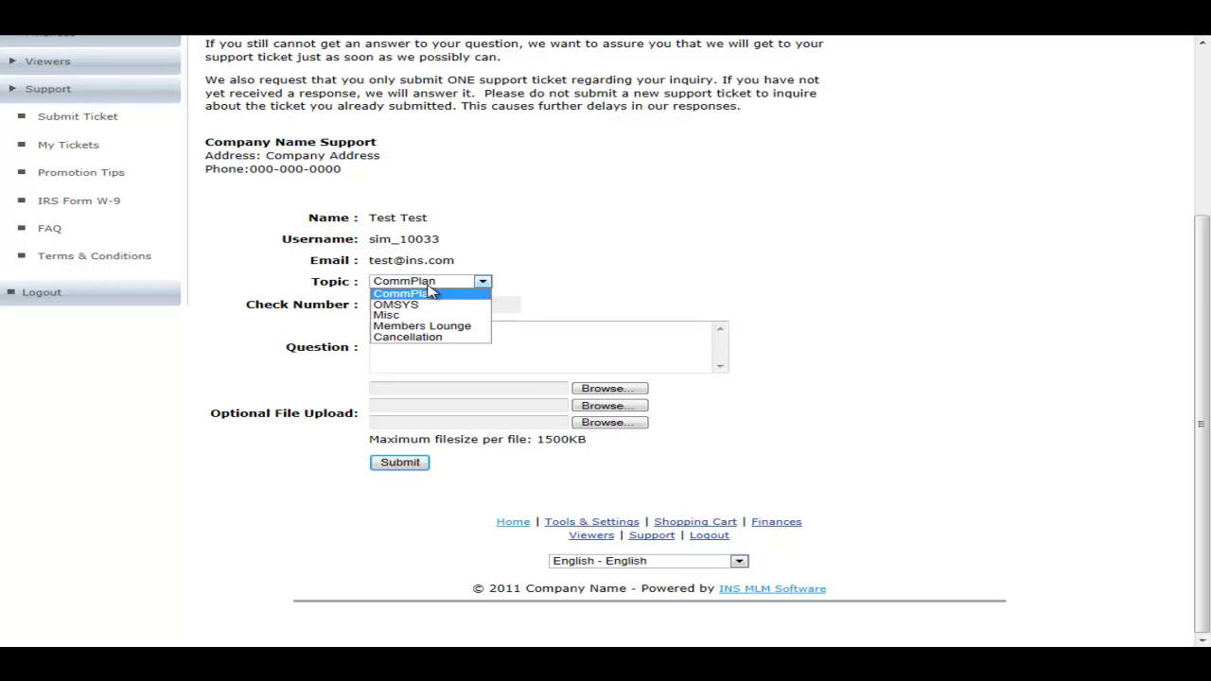
{"action": "left_click", "coordinate": [661, 258]}
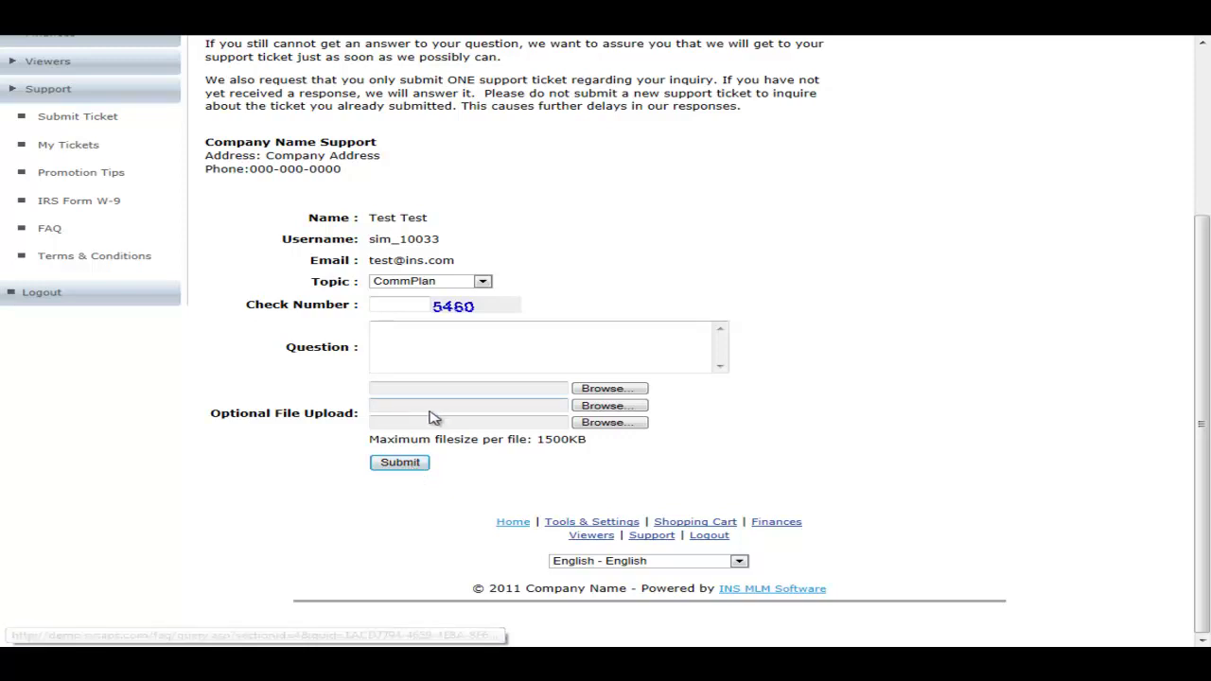
- Look through My Tickets and Promotion Tips, then open the IRS Form W-9 instructions
{"action": "left_click", "coordinate": [74, 146]}
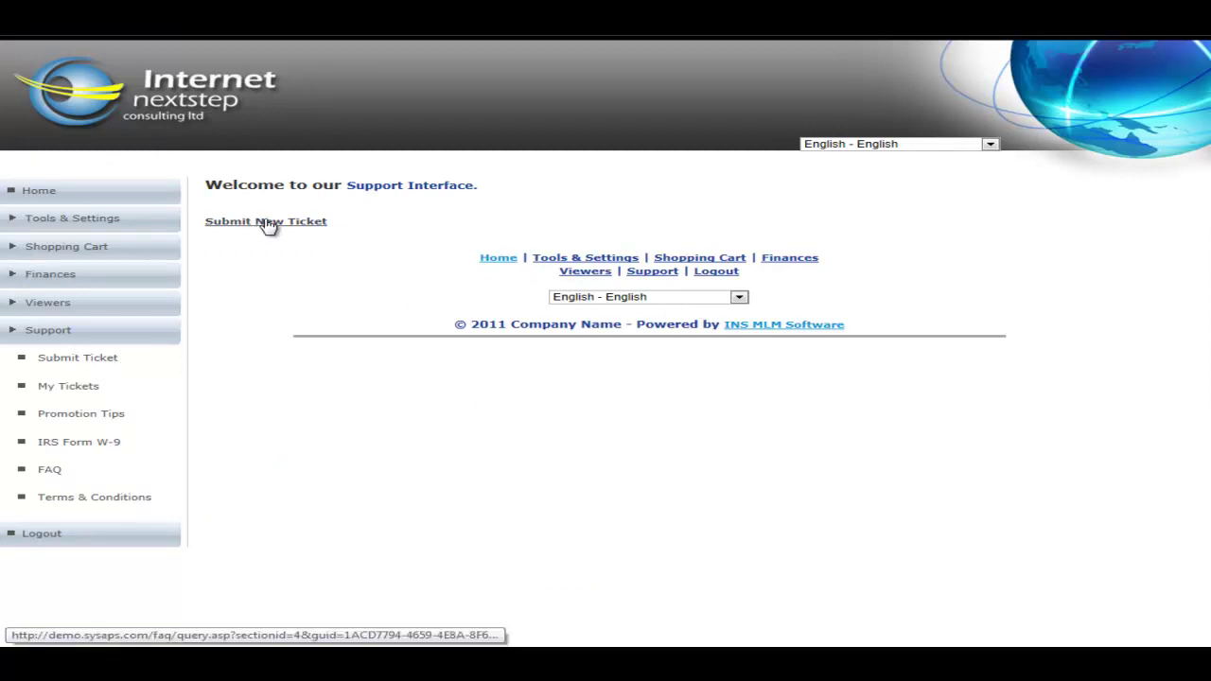
{"action": "left_click", "coordinate": [82, 421]}
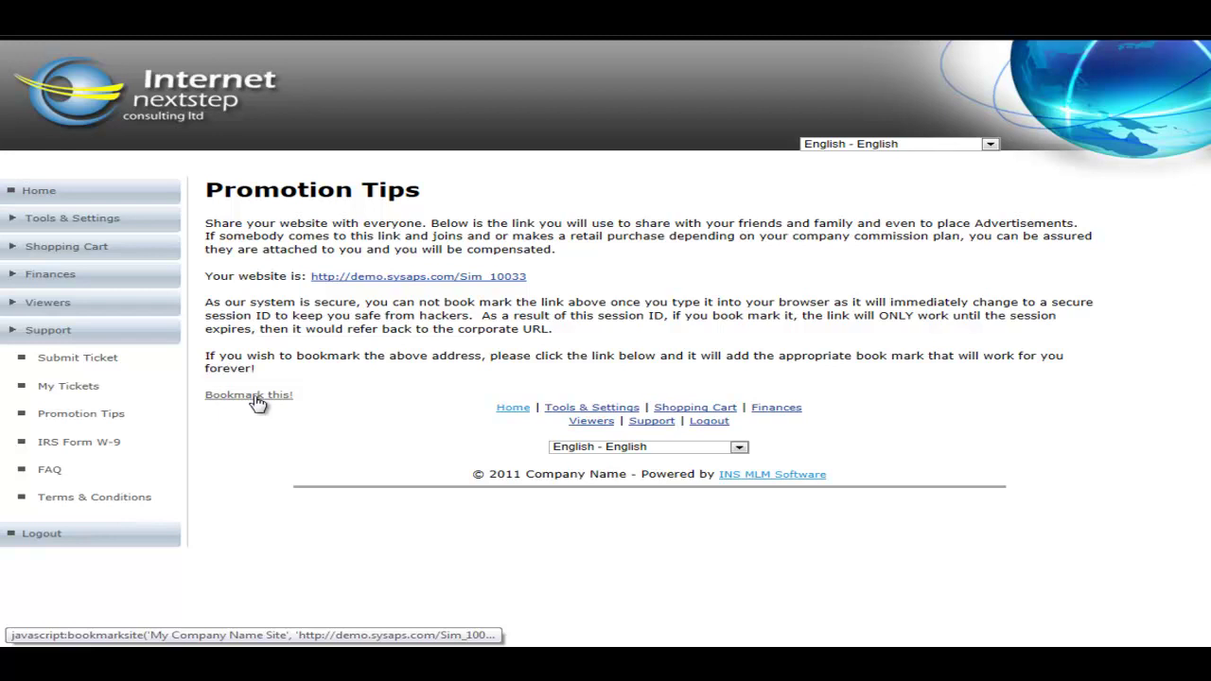
{"action": "left_click", "coordinate": [72, 444]}
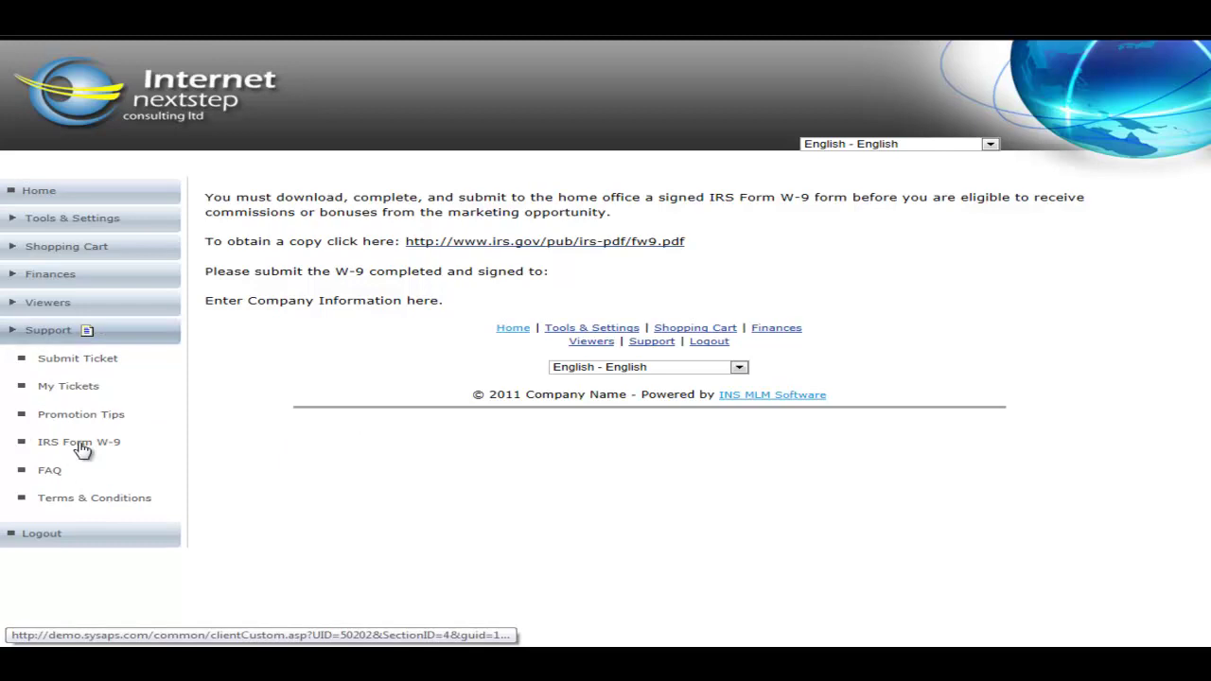
- Read the FAQ, open the blank Terms & Conditions page, then choose Home in the sidebar
{"action": "left_click", "coordinate": [49, 471]}
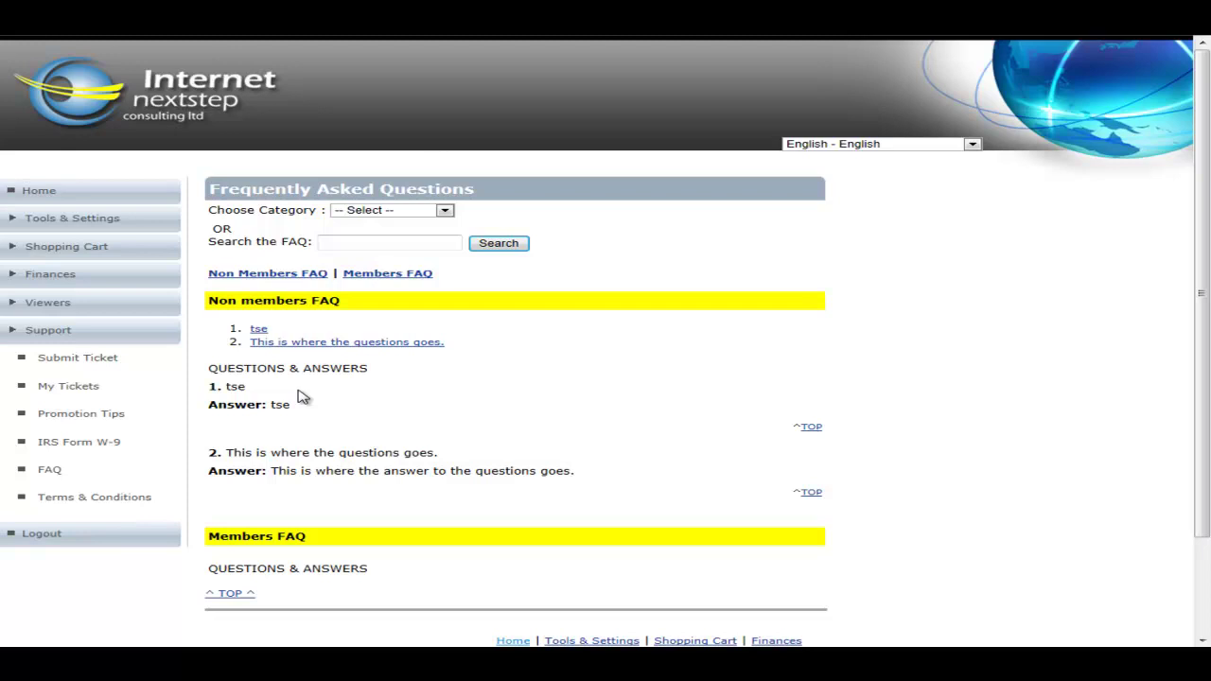
{"action": "left_click", "coordinate": [99, 503]}
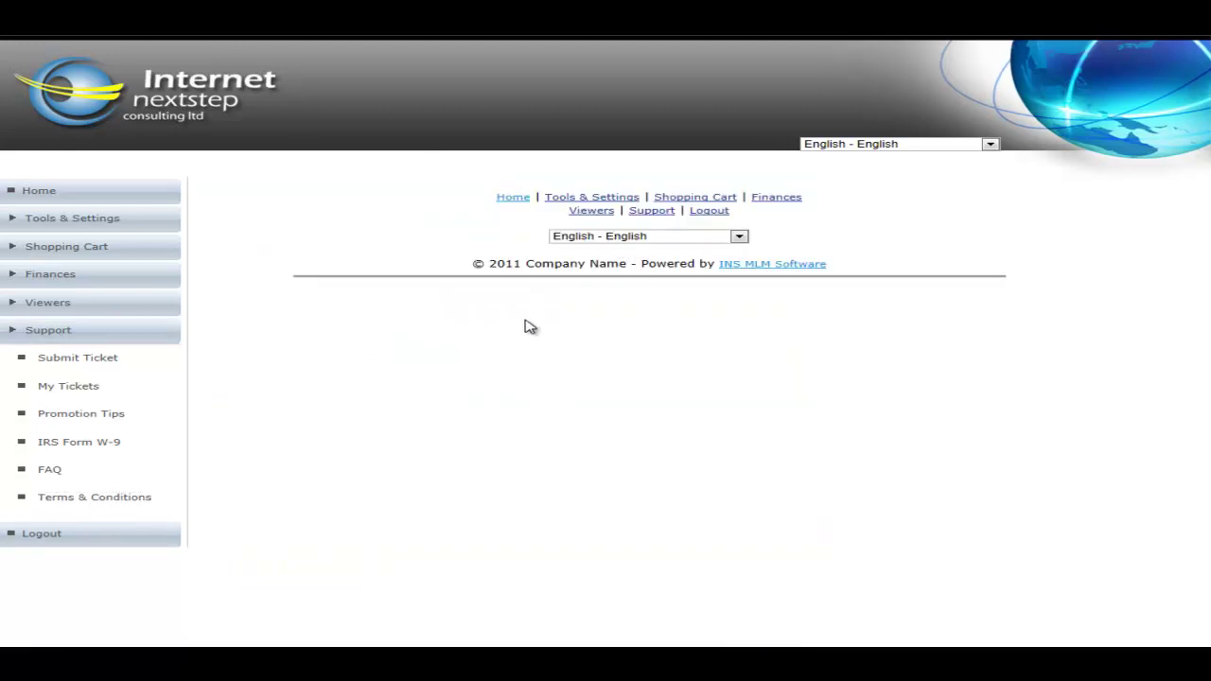
{"action": "left_click", "coordinate": [102, 501]}
{"action": "left_click", "coordinate": [33, 190]}
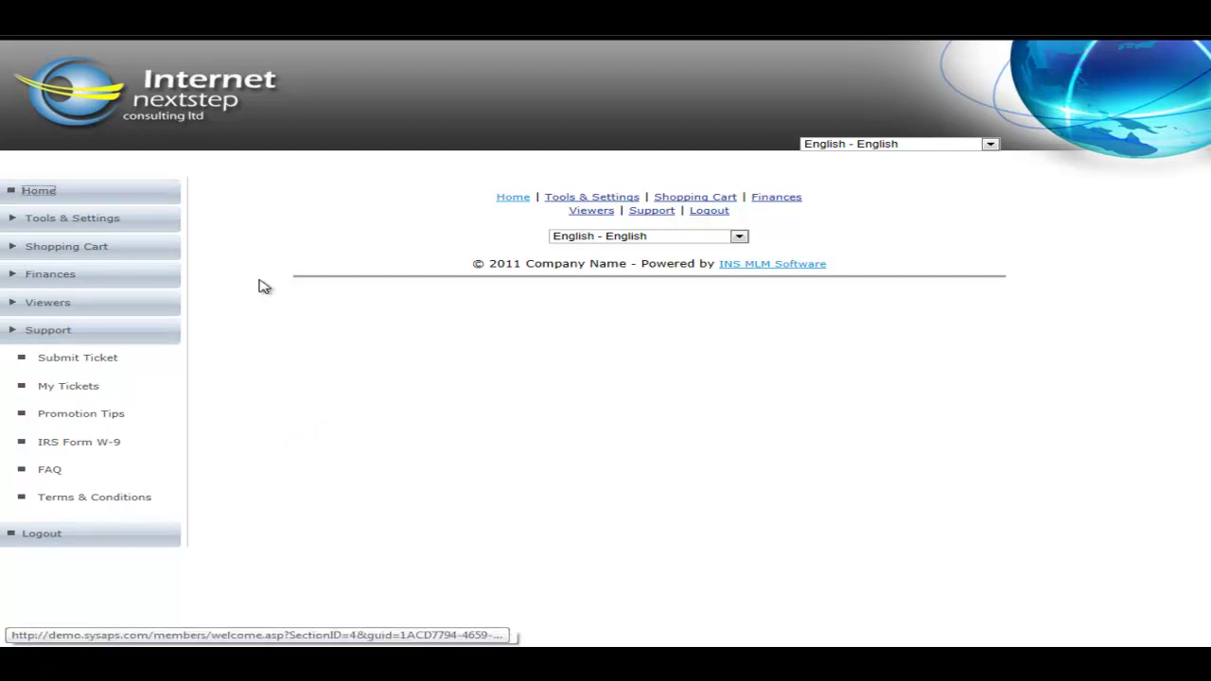